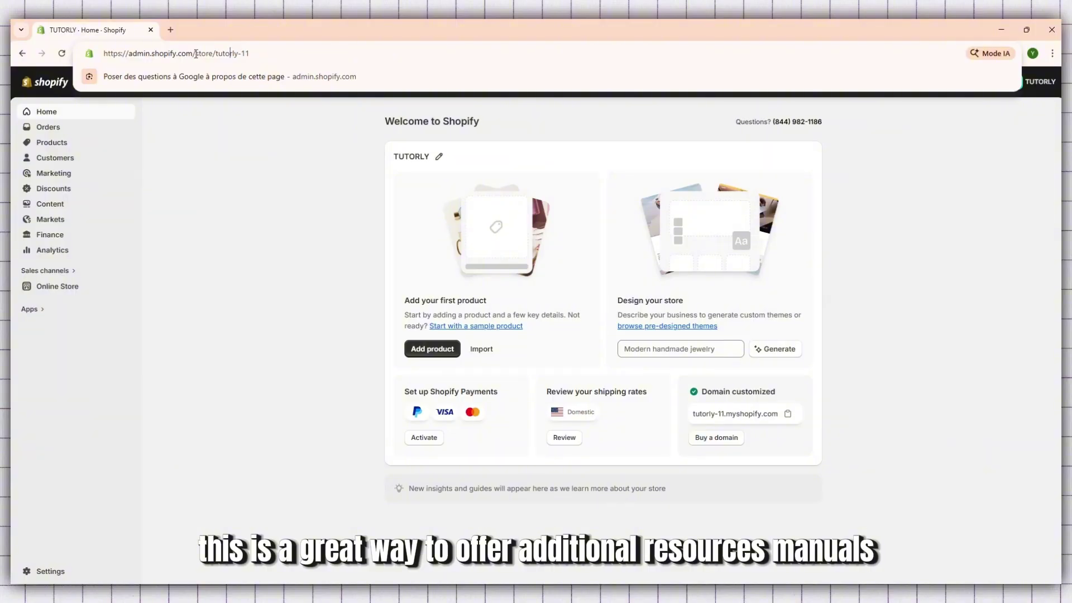
{"action": "left_click_drag", "start_coordinate": [196, 53], "coordinate": [98, 53]}
{"action": "left_click", "coordinate": [152, 53]}
{"action": "double_click", "coordinate": [204, 53]}
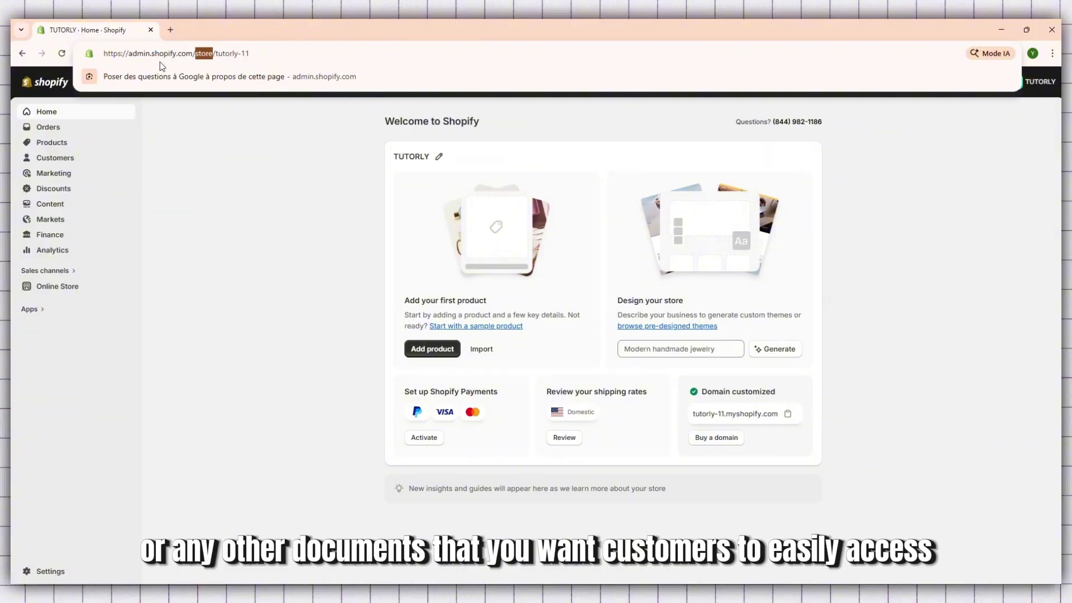
{"action": "triple_click", "coordinate": [162, 54]}
{"action": "left_click", "coordinate": [223, 151]}
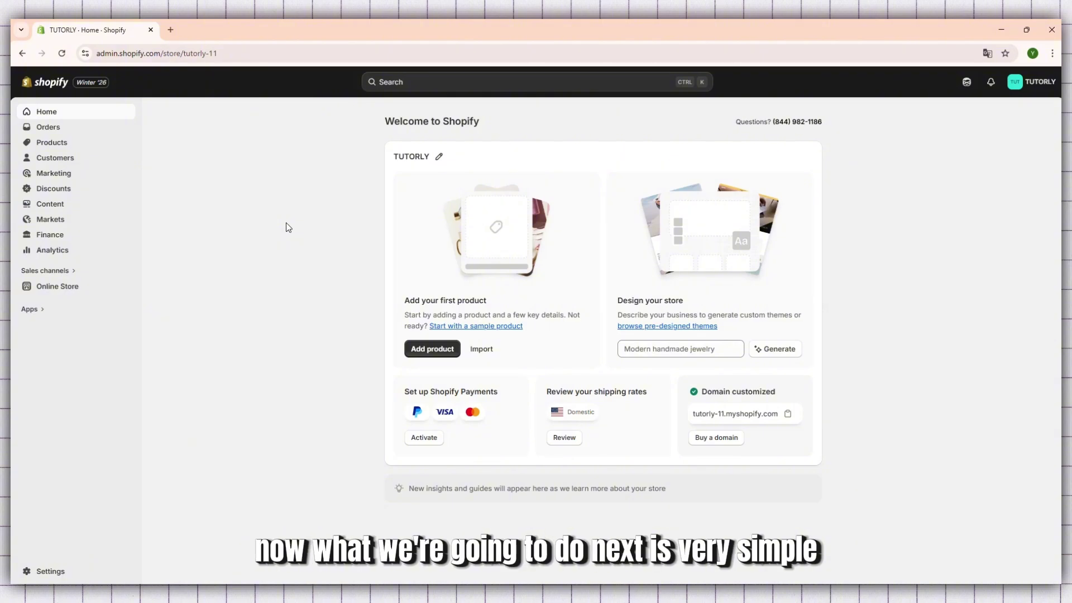
Step: Start adding a new product to the store and title it "product example 1"
{"action": "left_click", "coordinate": [59, 144]}
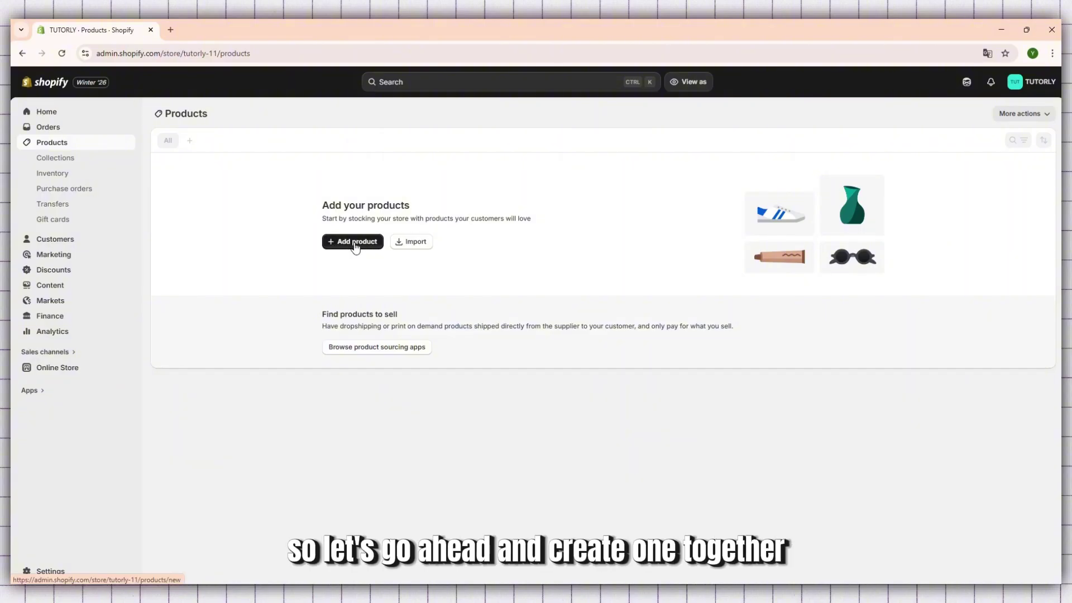
{"action": "left_click", "coordinate": [355, 246]}
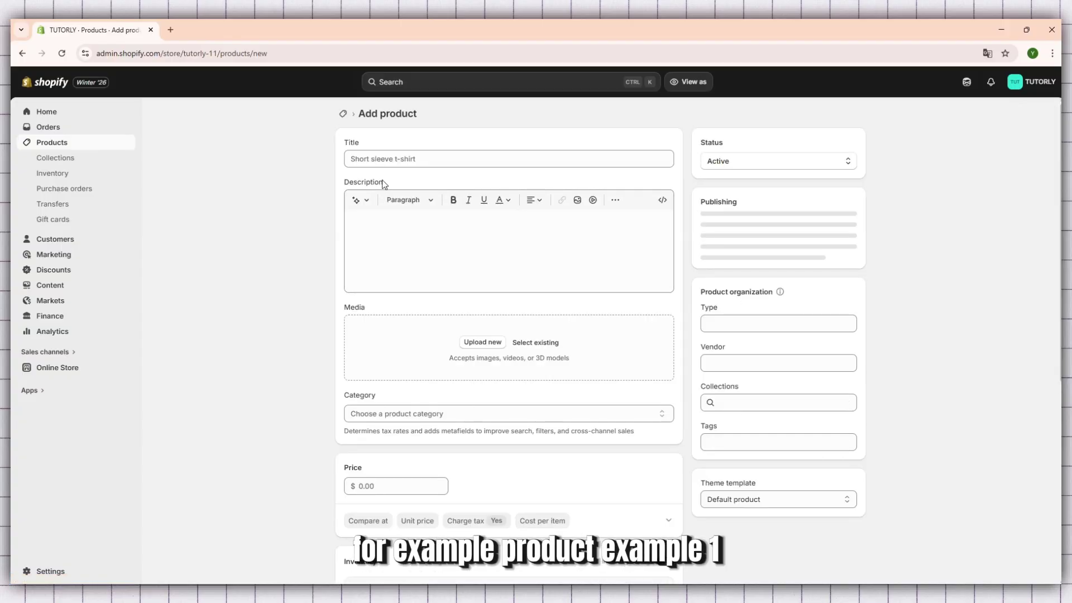
{"action": "left_click", "coordinate": [398, 159]}
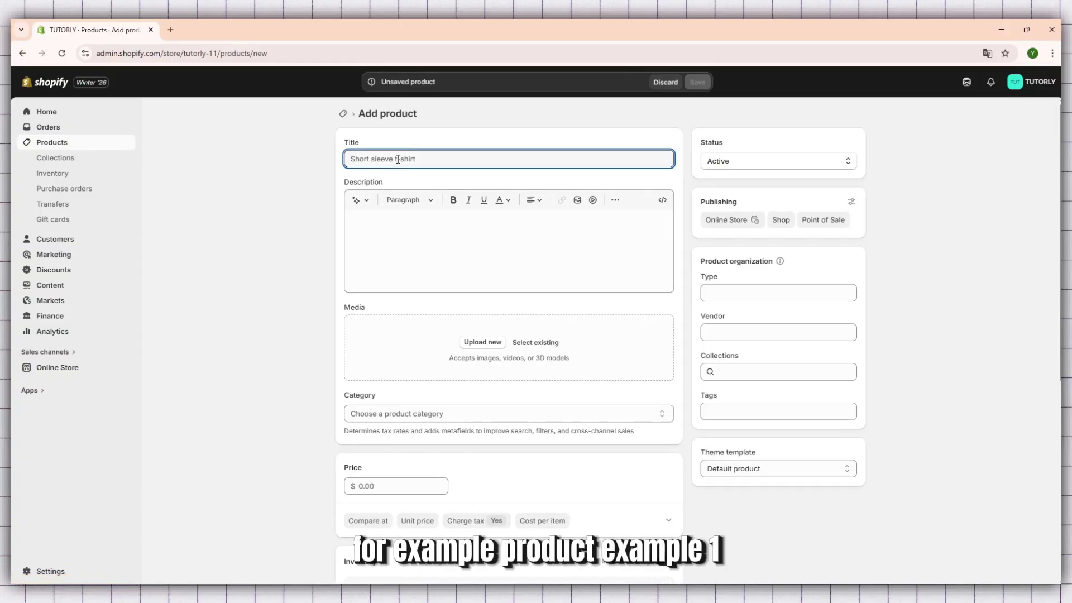
{"action": "type", "text": "produc"}
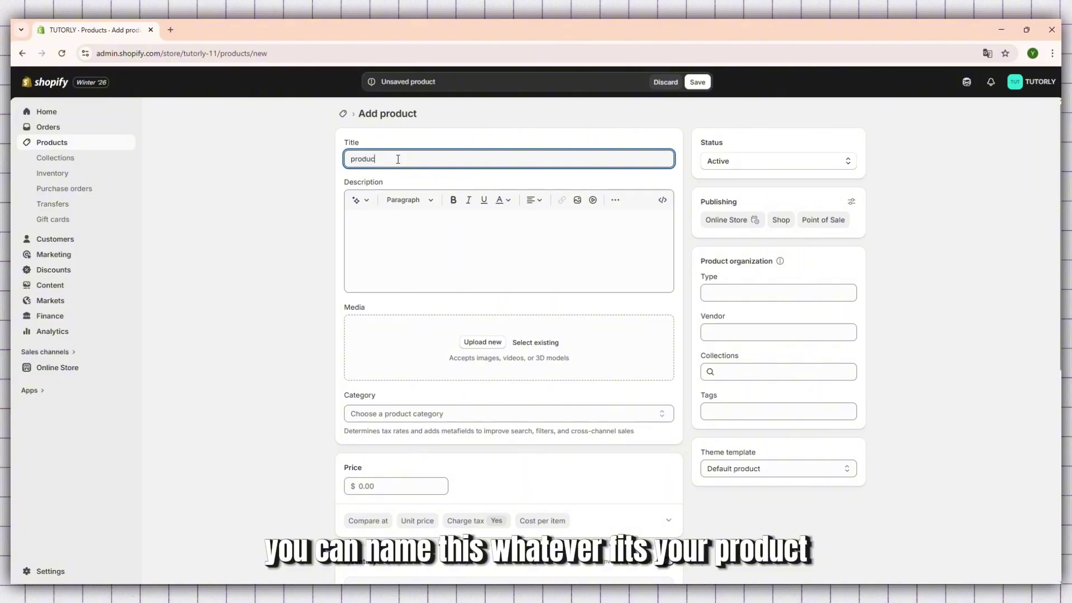
{"action": "type", "text": "t exa"}
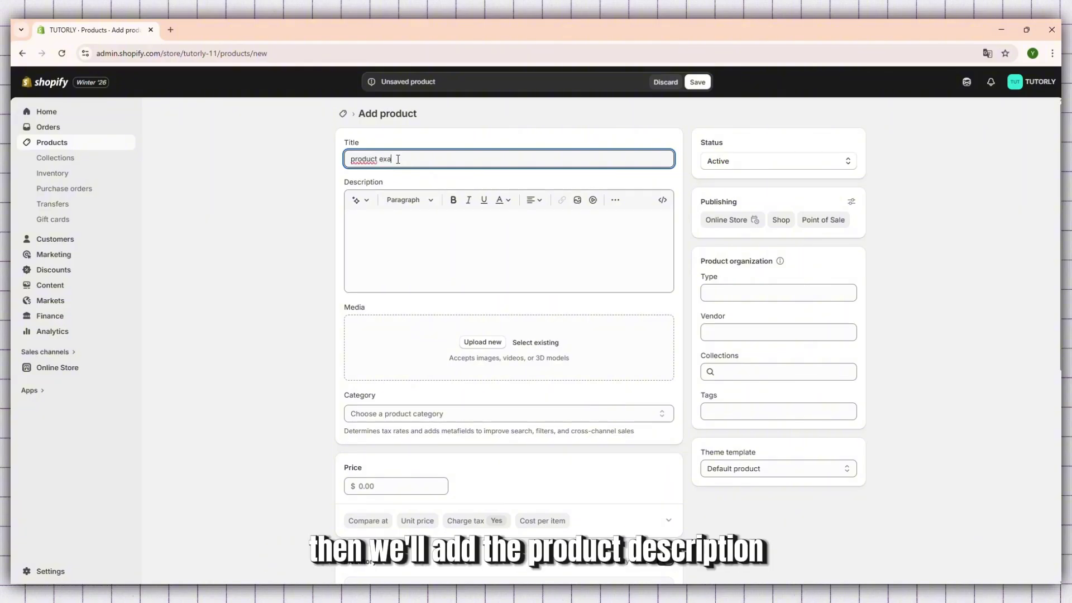
{"action": "type", "text": "mple 1"}
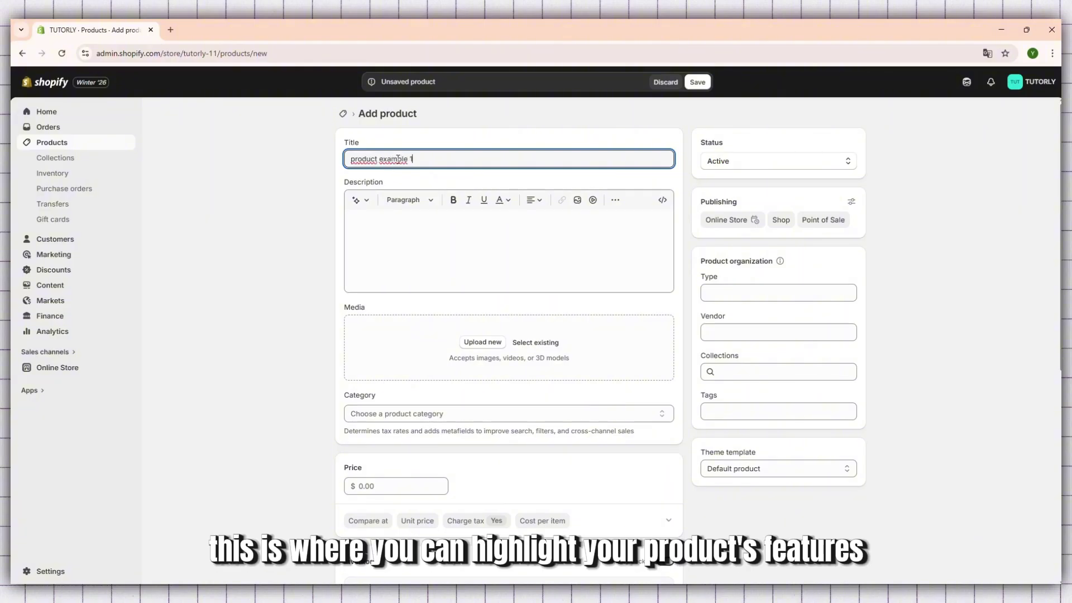
Step: Copy the product title "product example 1" and paste it into the product description
{"action": "key", "text": "ctrl+a"}
{"action": "right_click", "coordinate": [398, 159]}
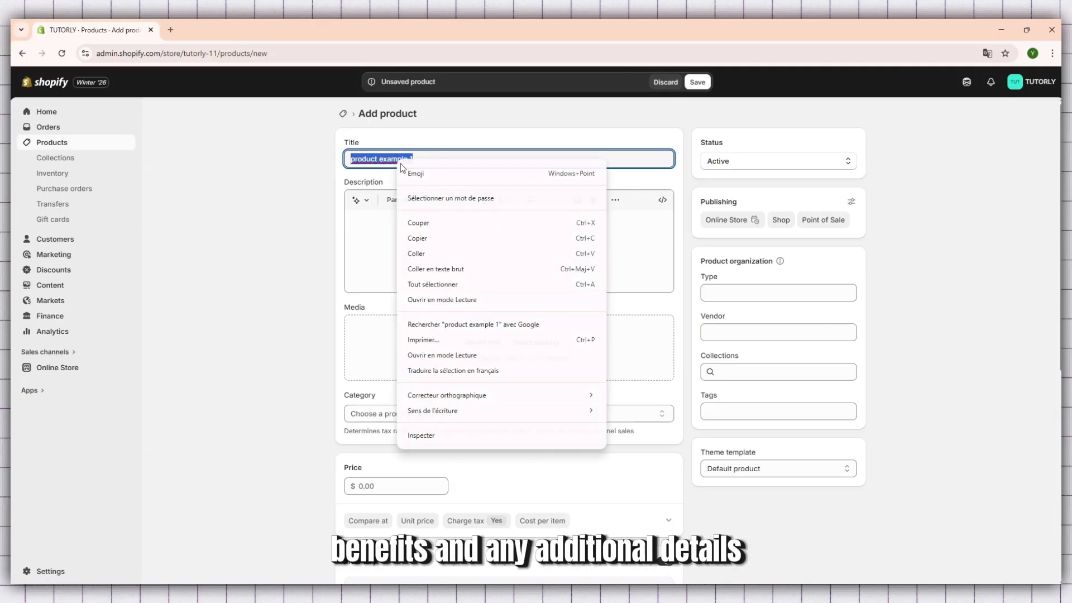
{"action": "left_click", "coordinate": [433, 231]}
{"action": "left_click", "coordinate": [382, 219]}
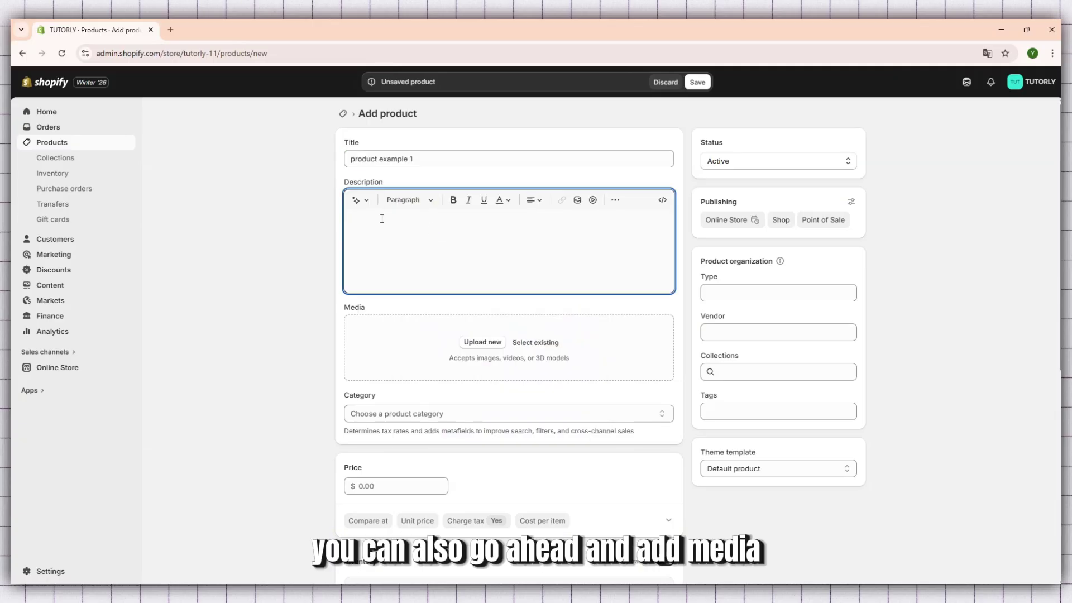
{"action": "key", "text": "ctrl+v"}
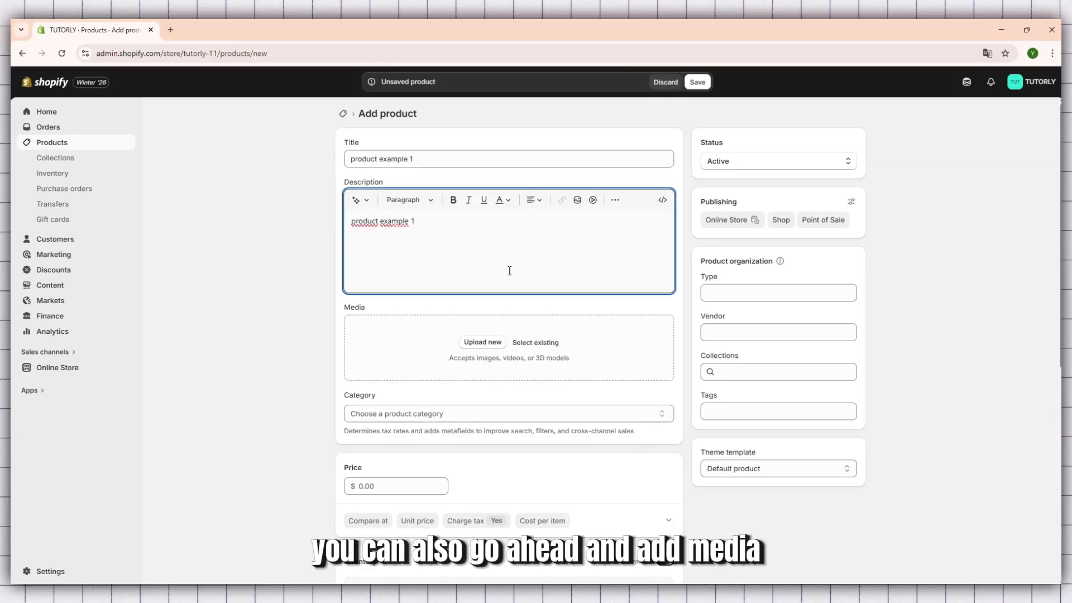
Step: Upload the "Website Templates" image from the Downloads folder as the product's media
{"action": "left_click", "coordinate": [483, 343]}
{"action": "left_click", "coordinate": [114, 273]}
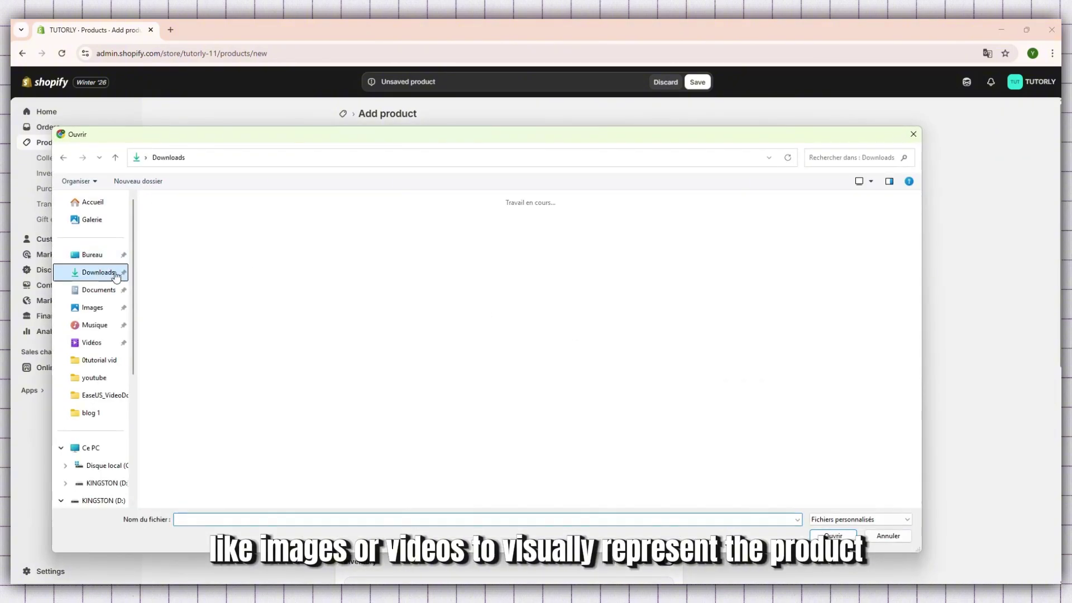
{"action": "left_click", "coordinate": [256, 275]}
{"action": "double_click", "coordinate": [256, 275]}
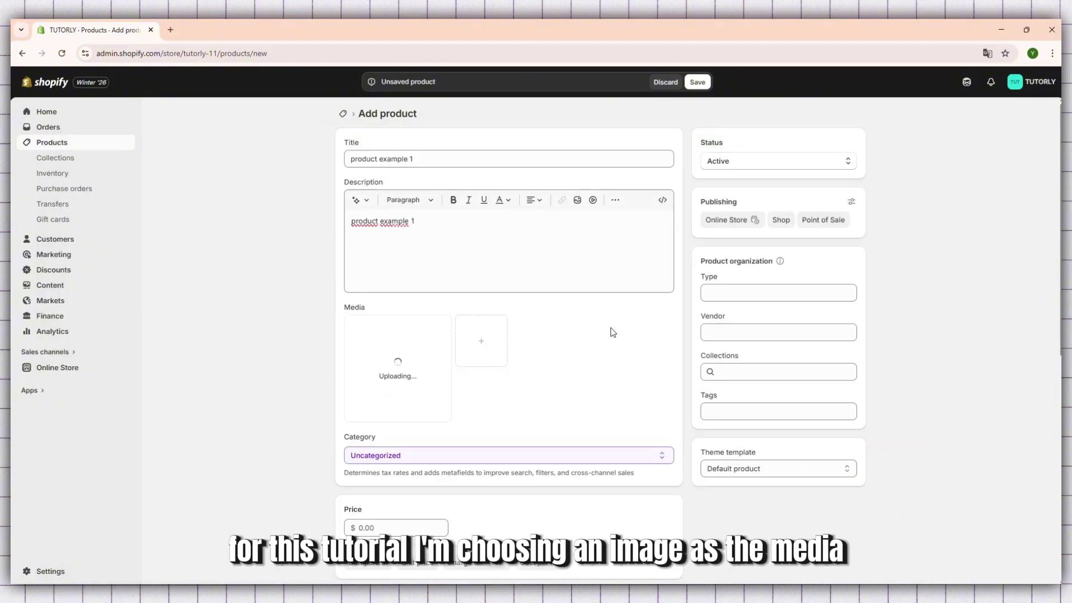
Step: Set the product's price to $50
{"action": "scroll", "coordinate": [599, 369], "scroll_direction": "down", "scroll_amount": 3}
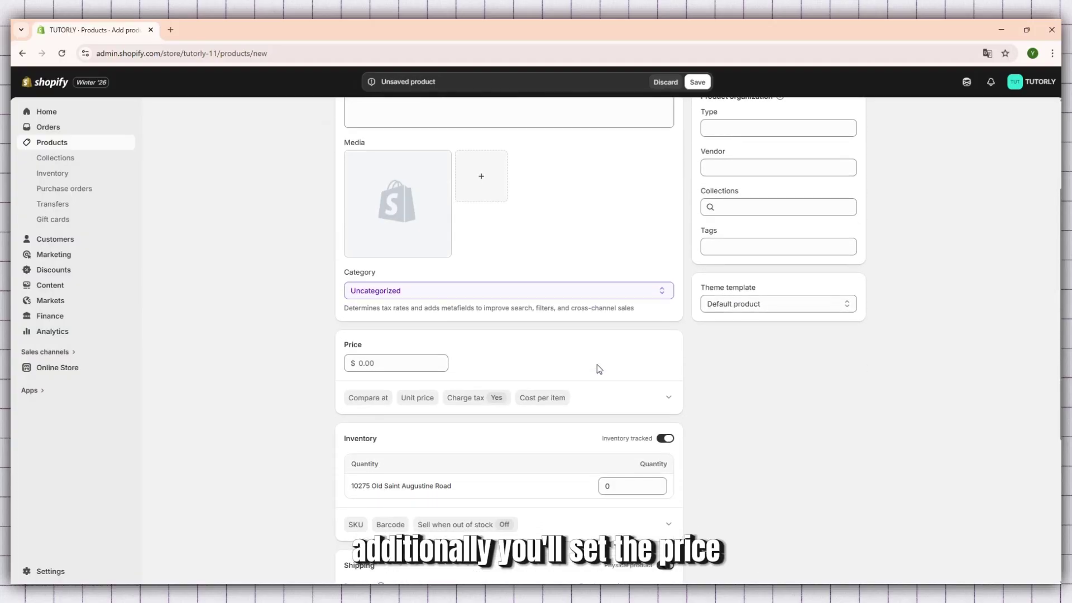
{"action": "left_click", "coordinate": [372, 363]}
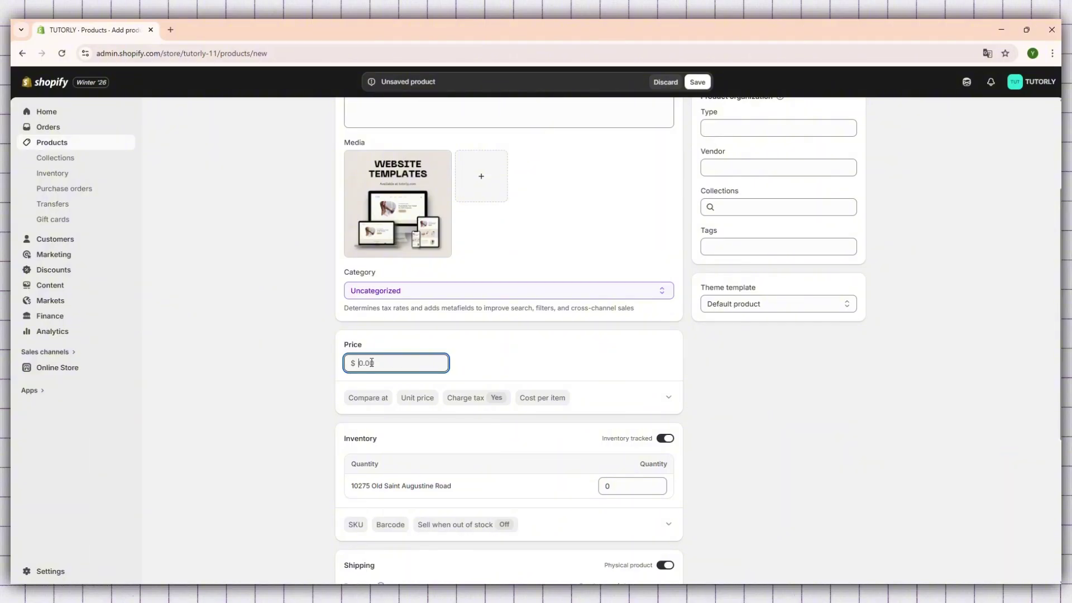
{"action": "type", "text": "50"}
Step: Switch off the physical product setting in the product's shipping details
{"action": "scroll", "coordinate": [400, 374], "scroll_direction": "down", "scroll_amount": 2}
{"action": "scroll", "coordinate": [399, 374], "scroll_direction": "down", "scroll_amount": 2}
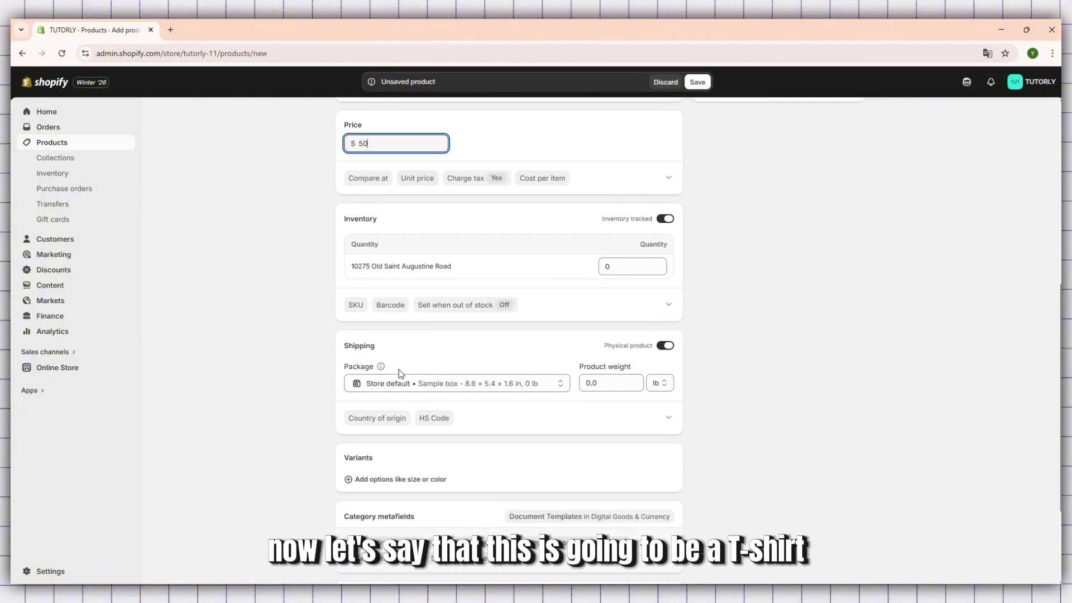
{"action": "scroll", "coordinate": [393, 405], "scroll_direction": "down", "scroll_amount": 2}
{"action": "scroll", "coordinate": [394, 409], "scroll_direction": "down", "scroll_amount": 2}
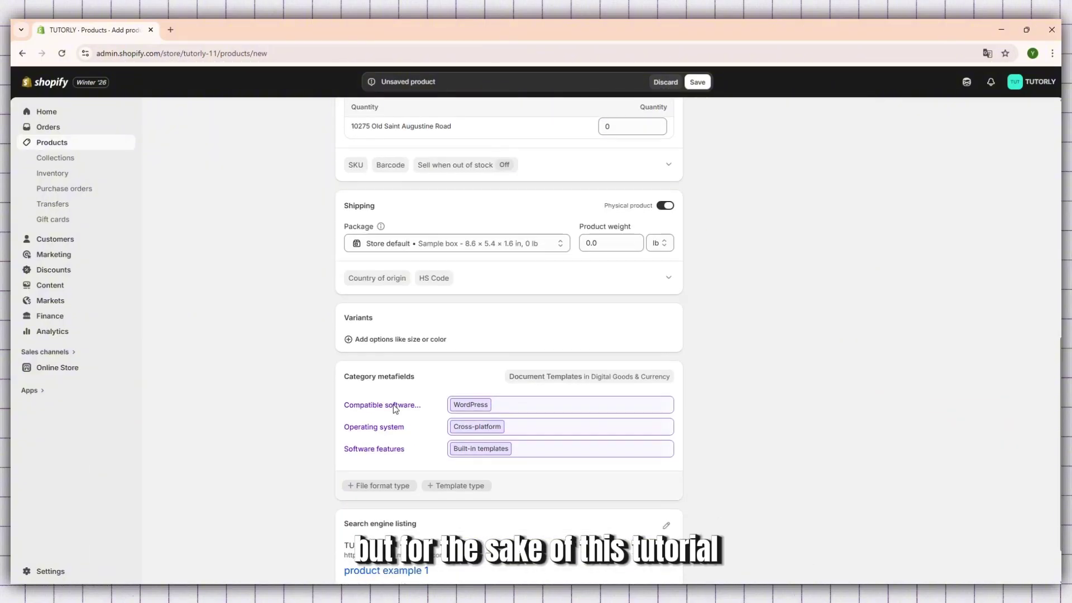
{"action": "scroll", "coordinate": [394, 409], "scroll_direction": "up", "scroll_amount": 5}
{"action": "scroll", "coordinate": [394, 409], "scroll_direction": "up", "scroll_amount": 3}
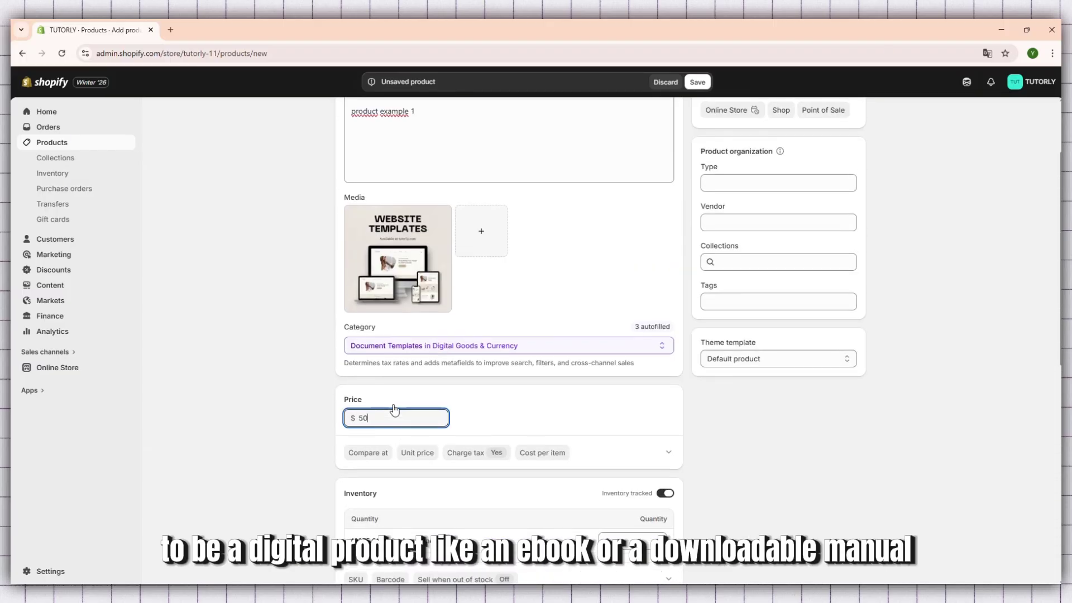
{"action": "scroll", "coordinate": [585, 406], "scroll_direction": "up", "scroll_amount": 2}
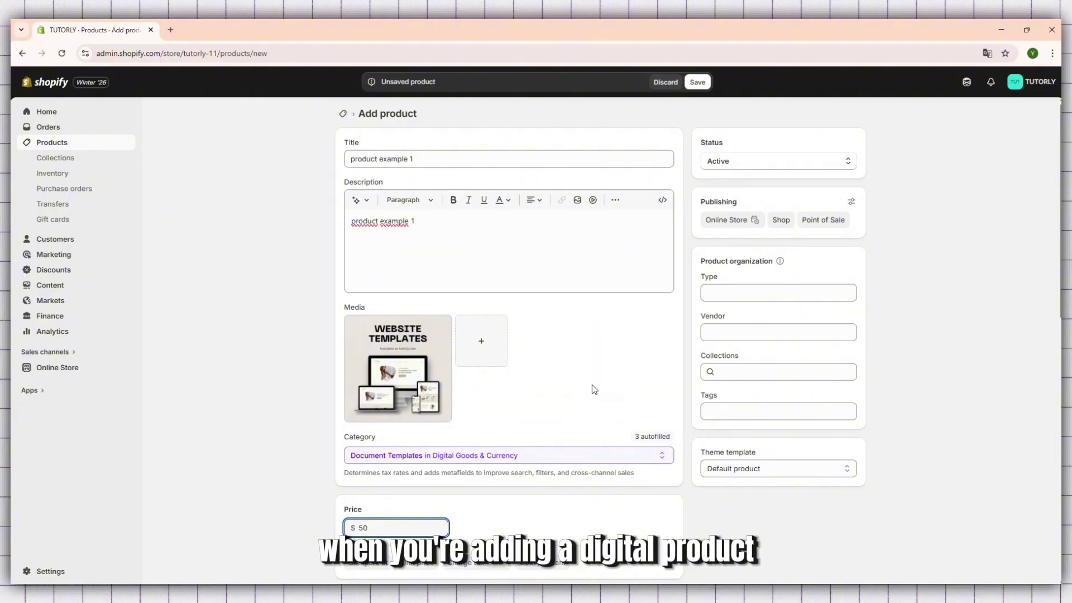
{"action": "scroll", "coordinate": [591, 390], "scroll_direction": "down", "scroll_amount": 2}
{"action": "scroll", "coordinate": [591, 389], "scroll_direction": "down", "scroll_amount": 3}
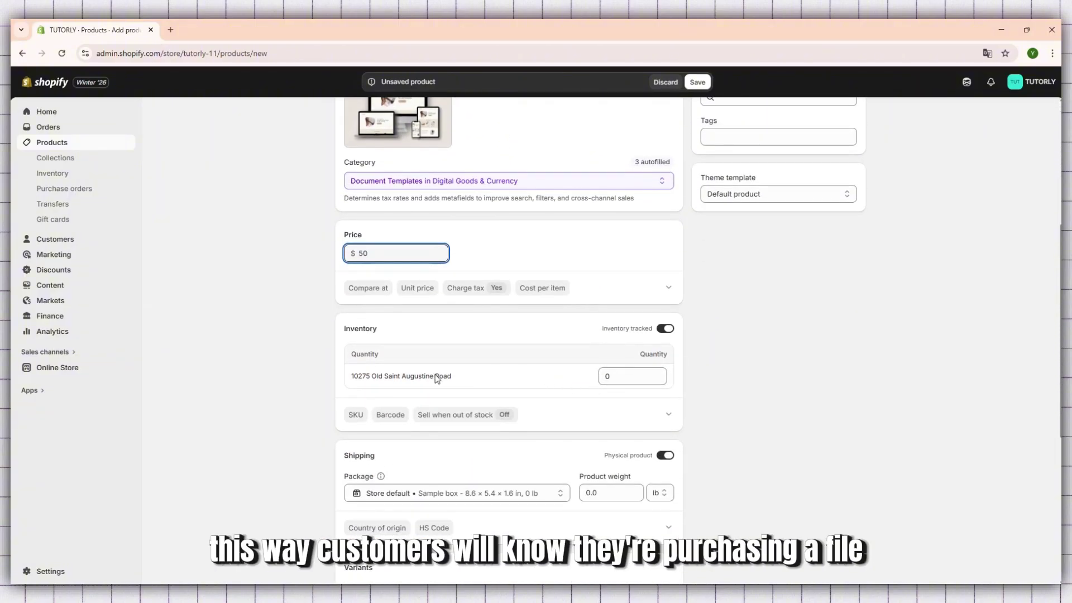
{"action": "scroll", "coordinate": [541, 380], "scroll_direction": "down", "scroll_amount": 3}
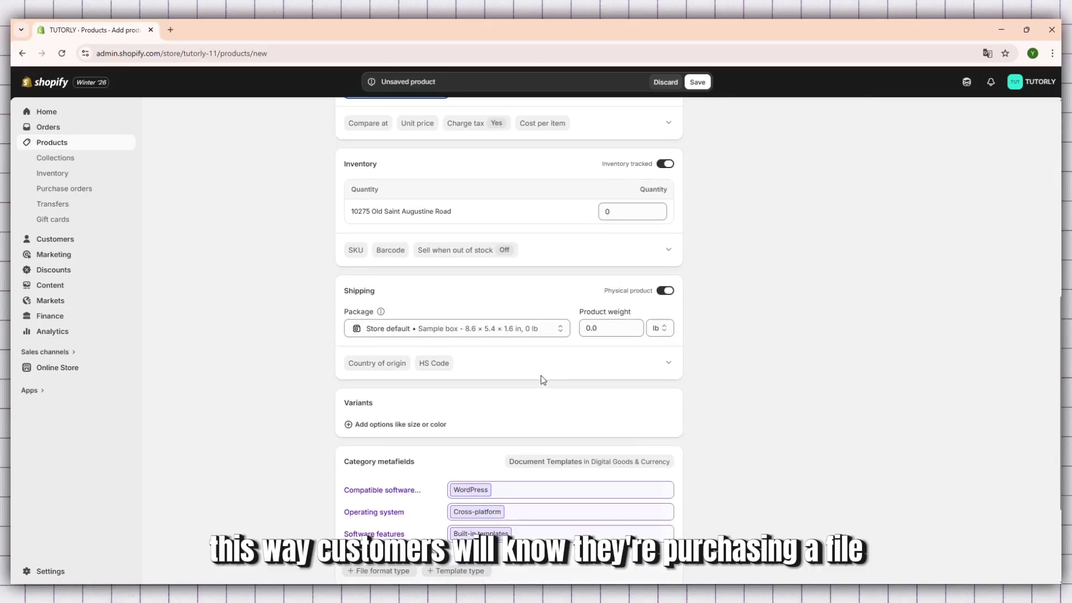
{"action": "left_click", "coordinate": [669, 291]}
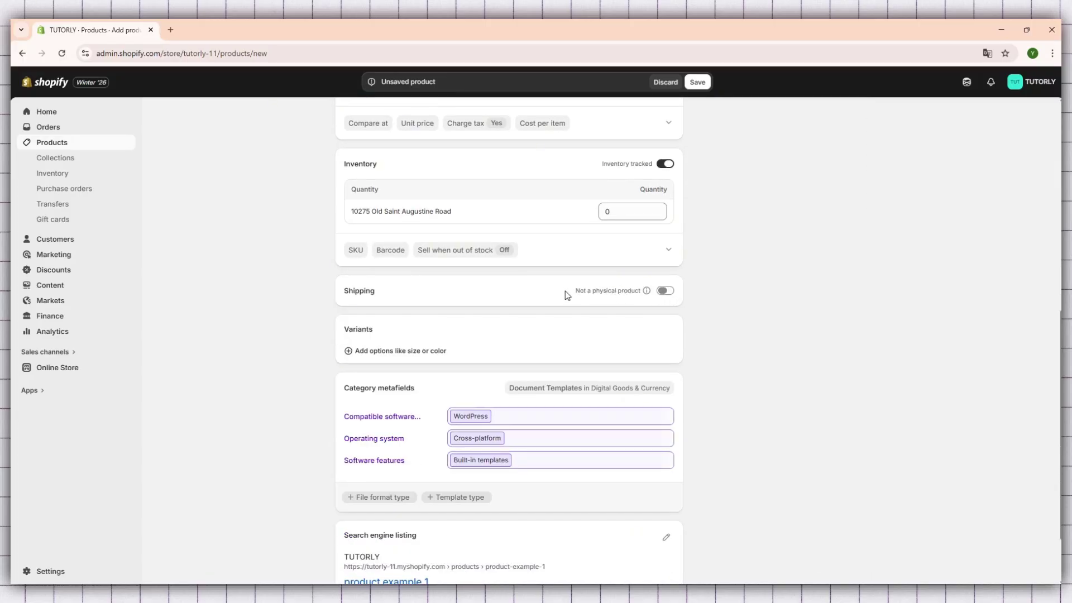
{"action": "triple_click", "coordinate": [601, 297]}
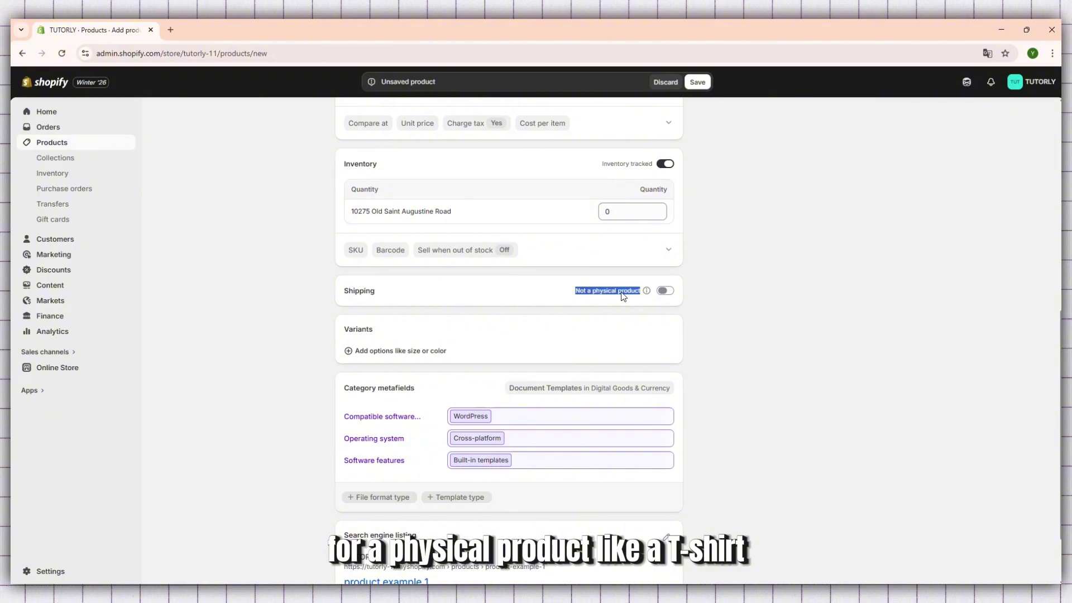
{"action": "triple_click", "coordinate": [624, 296]}
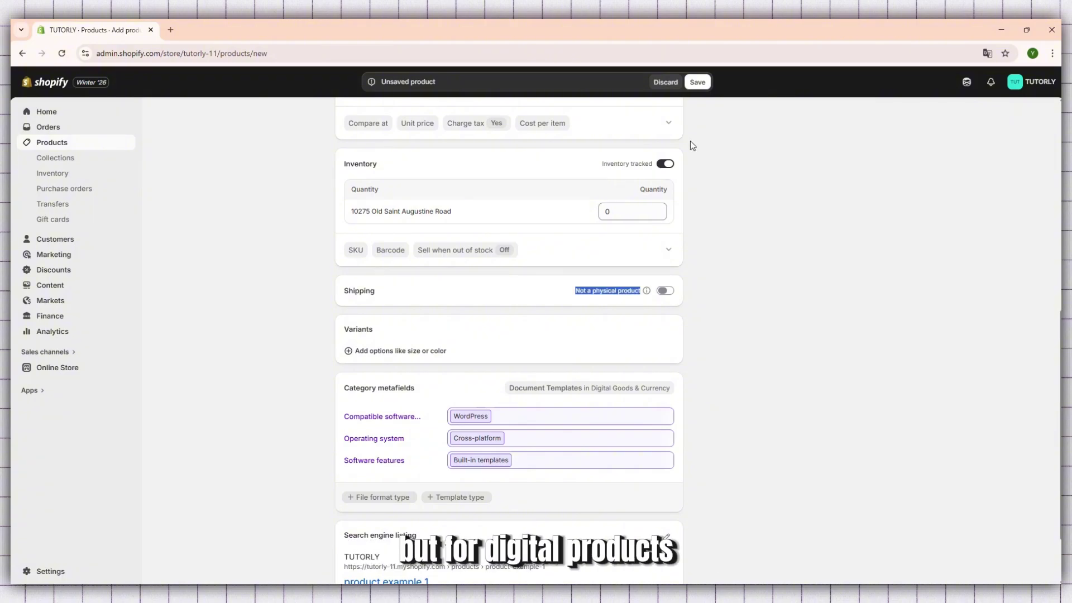
Step: Turn off inventory tracking for the product, and toggle its physical product setting on and back off
{"action": "left_click", "coordinate": [665, 164]}
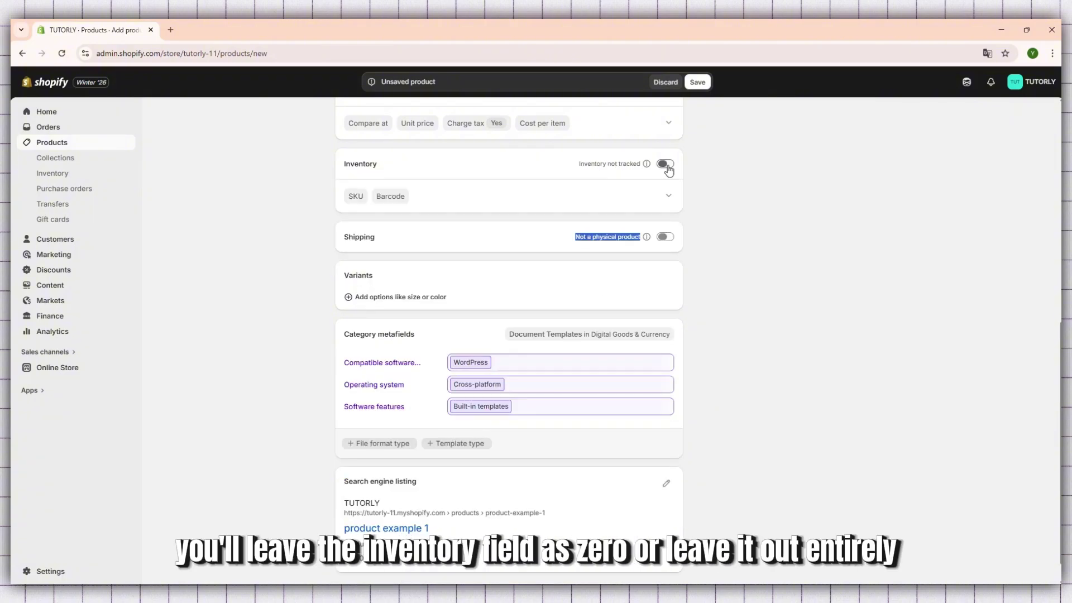
{"action": "left_click", "coordinate": [666, 164]}
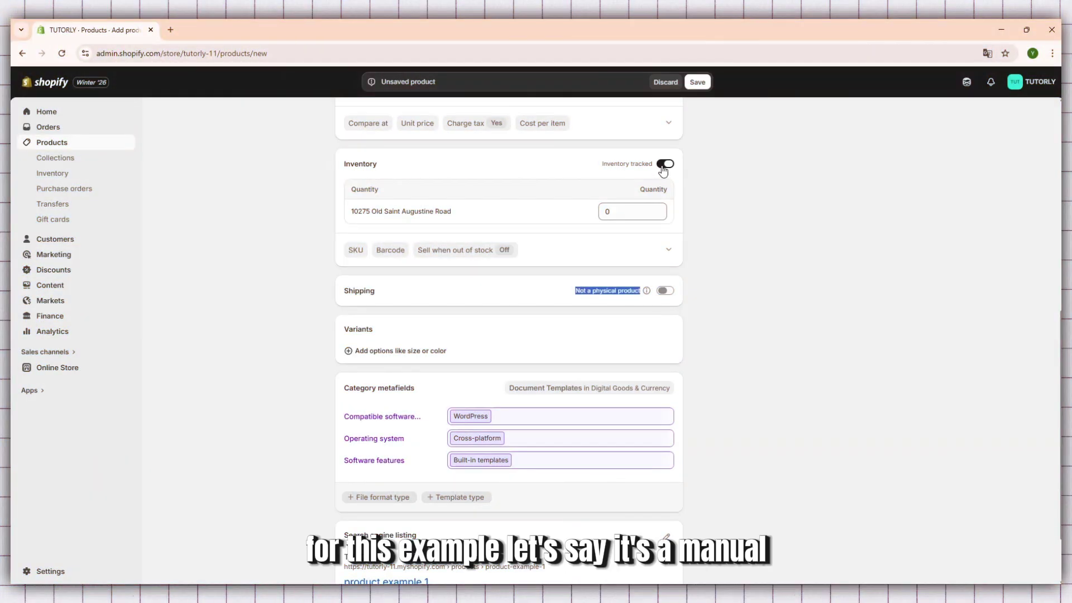
{"action": "left_click", "coordinate": [664, 164]}
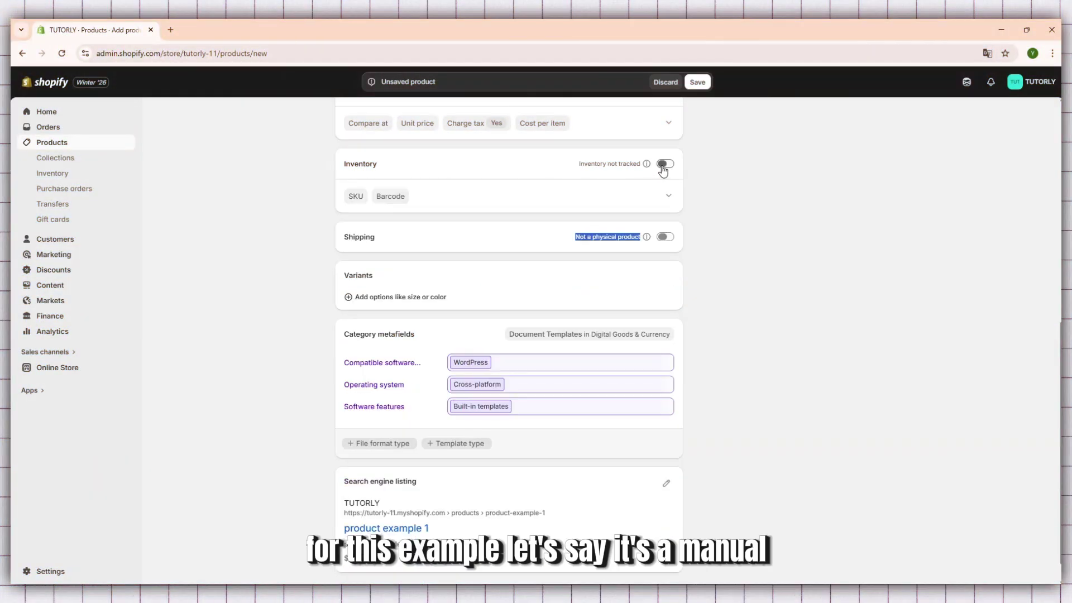
{"action": "left_click", "coordinate": [663, 241]}
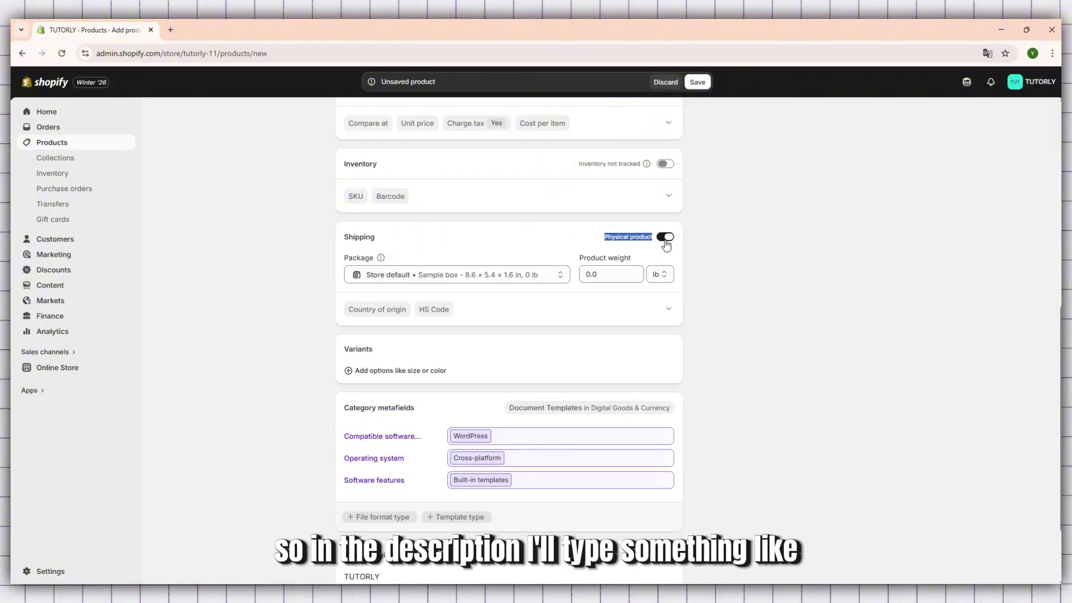
{"action": "left_click", "coordinate": [662, 241]}
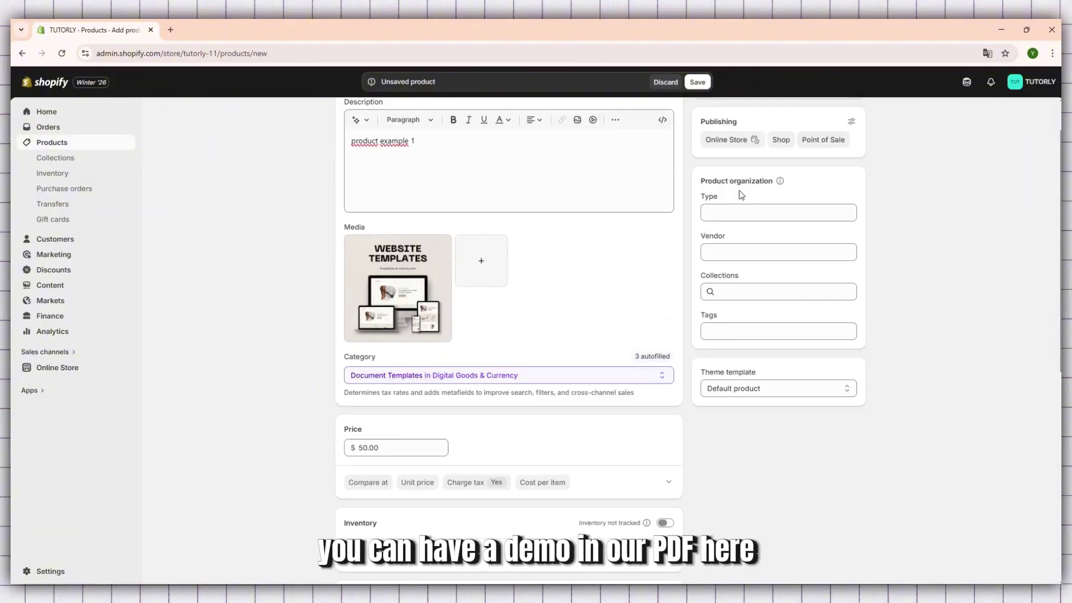
Step: Add the line "You can have a pdf demo here" below the existing description text and save the product
{"action": "scroll", "coordinate": [493, 220], "scroll_direction": "up", "scroll_amount": 2}
{"action": "left_click", "coordinate": [493, 221]}
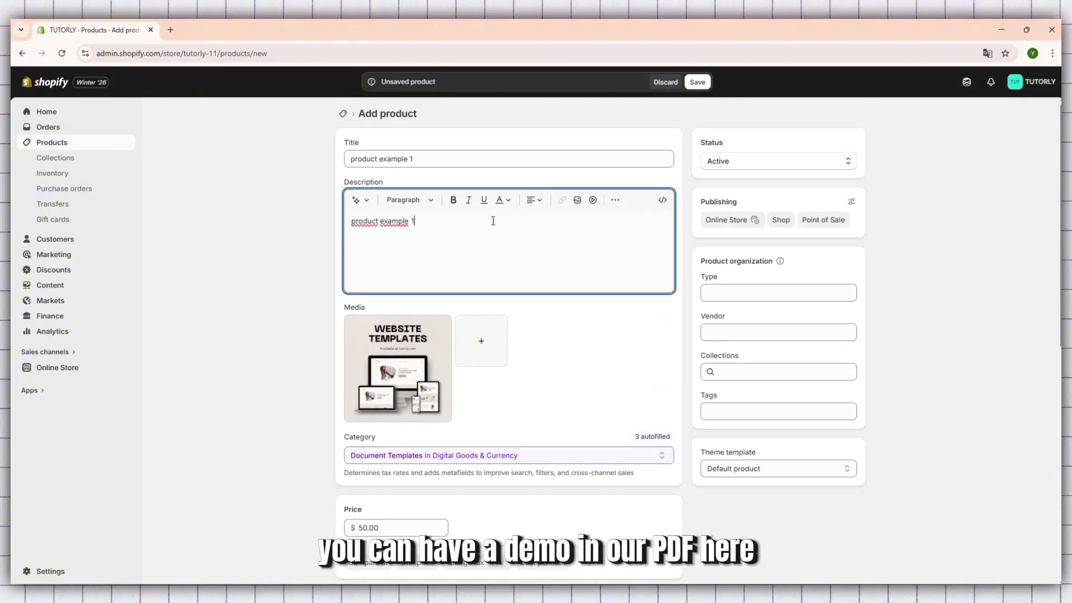
{"action": "key", "text": "Return"}
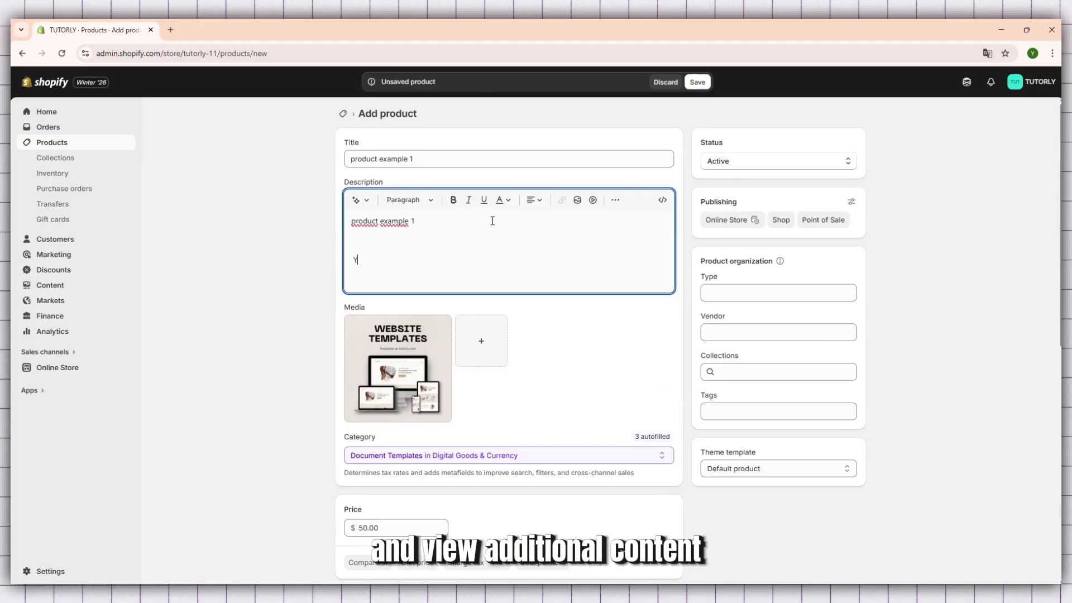
{"action": "type", "text": "Yp"}
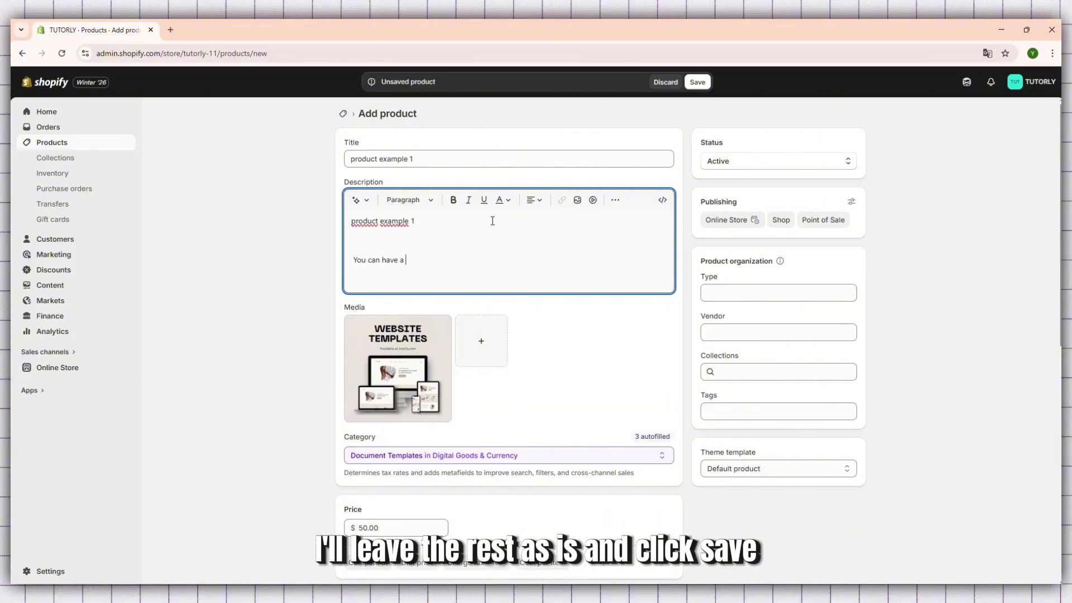
{"action": "type", "text": "f demo here"}
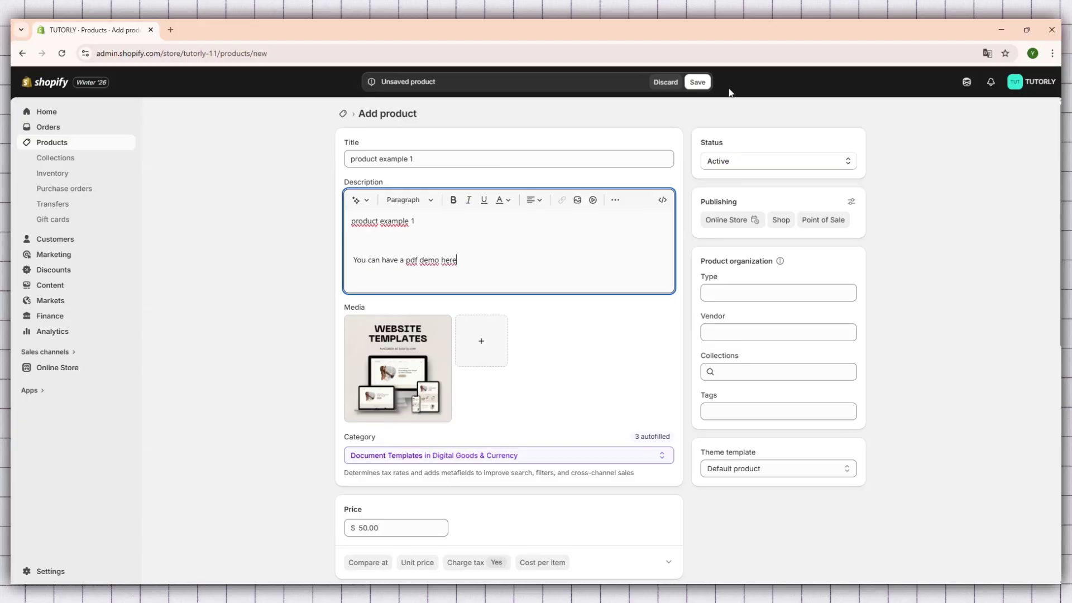
{"action": "left_click", "coordinate": [699, 82]}
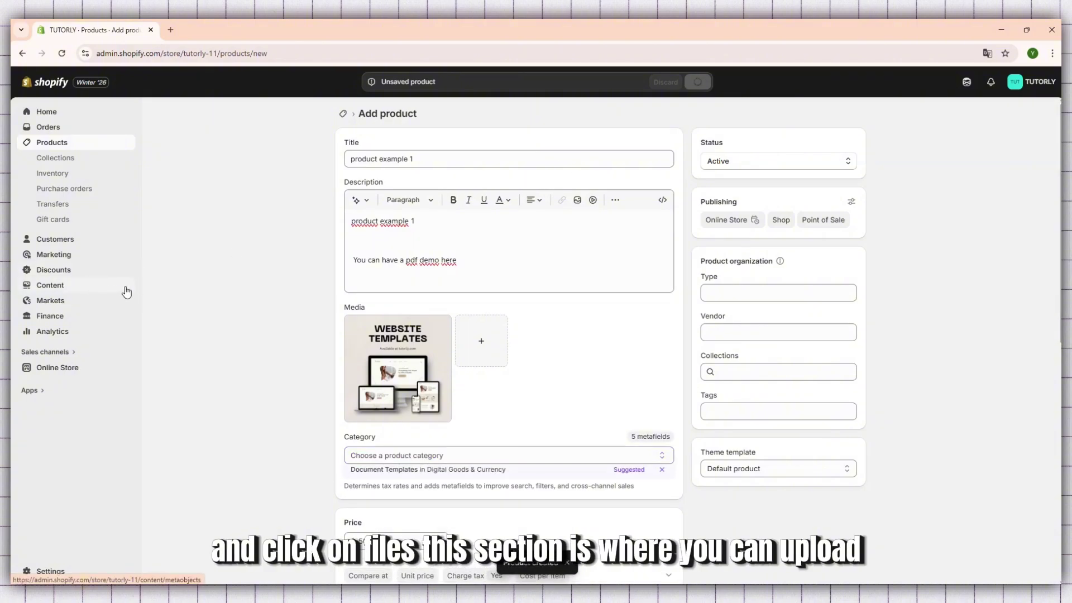
Step: Upload the DEMO PDF from the Downloads folder to the store's content files and copy its link
{"action": "left_click", "coordinate": [64, 287]}
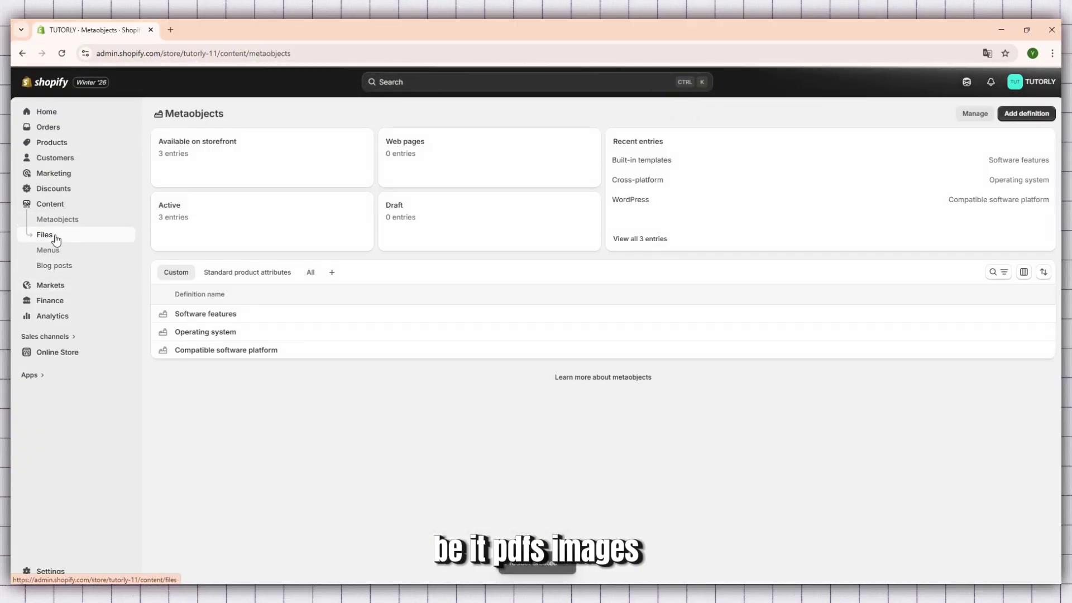
{"action": "left_click", "coordinate": [56, 238]}
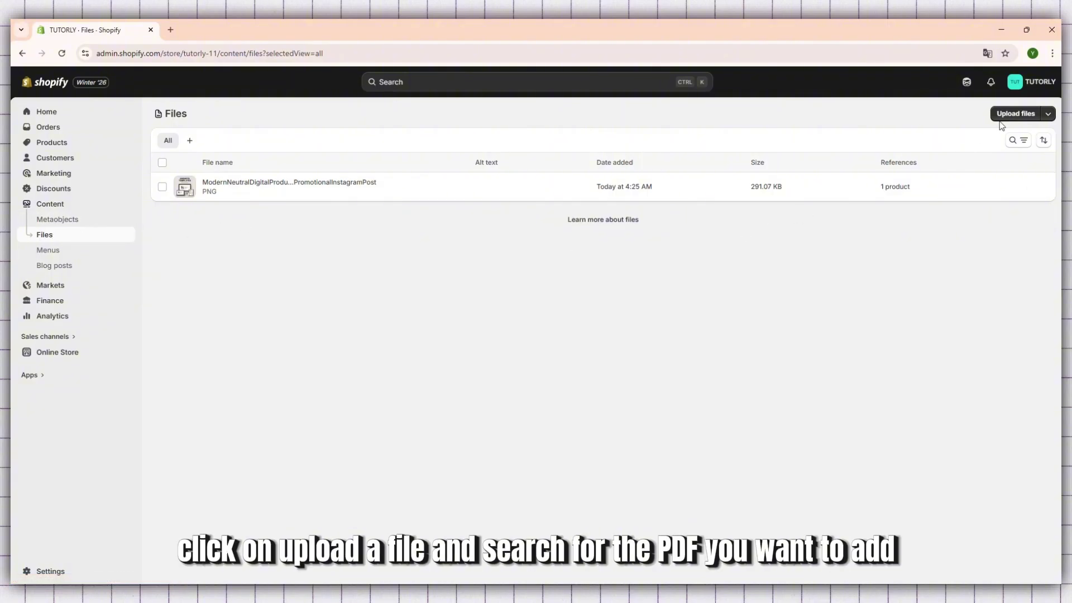
{"action": "left_click", "coordinate": [1015, 114]}
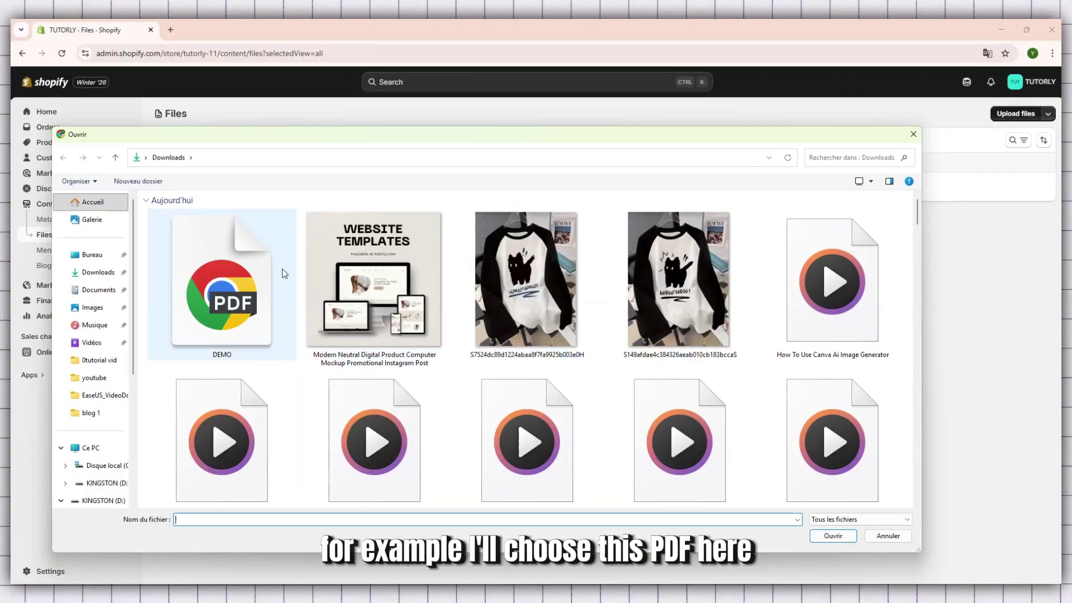
{"action": "double_click", "coordinate": [270, 283]}
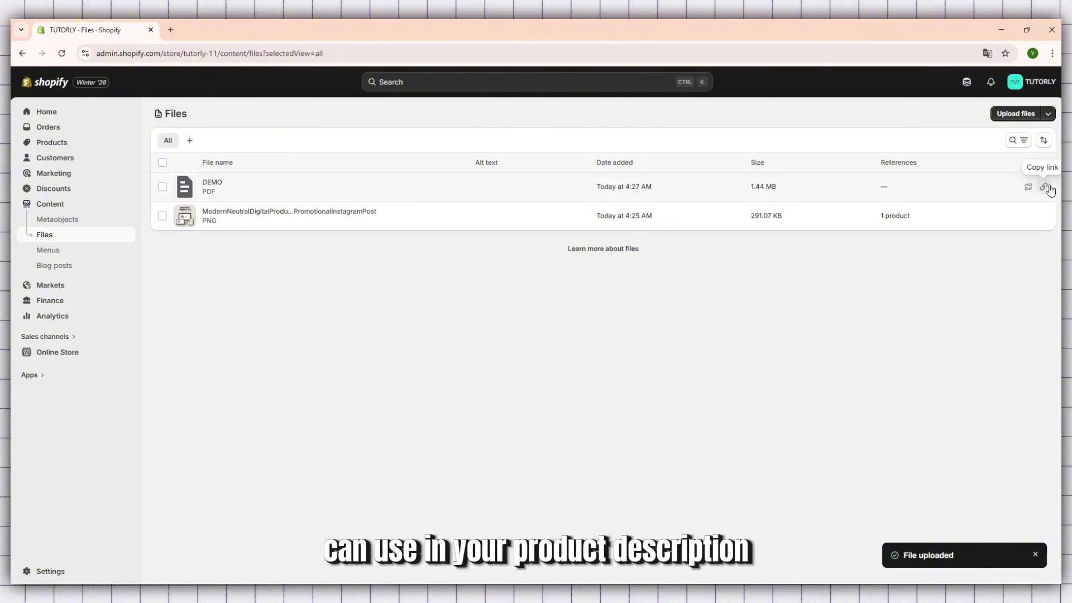
{"action": "left_click", "coordinate": [1044, 193]}
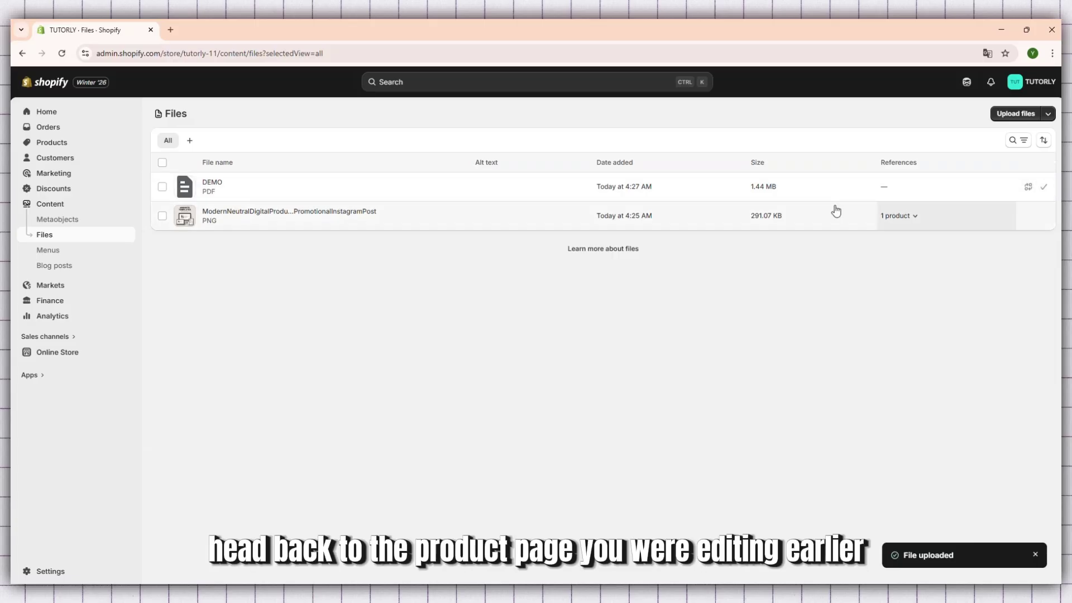
Step: Link the word "here" in product example 1's description to the copied DEMO PDF address, opening in a new window
{"action": "left_click", "coordinate": [52, 144]}
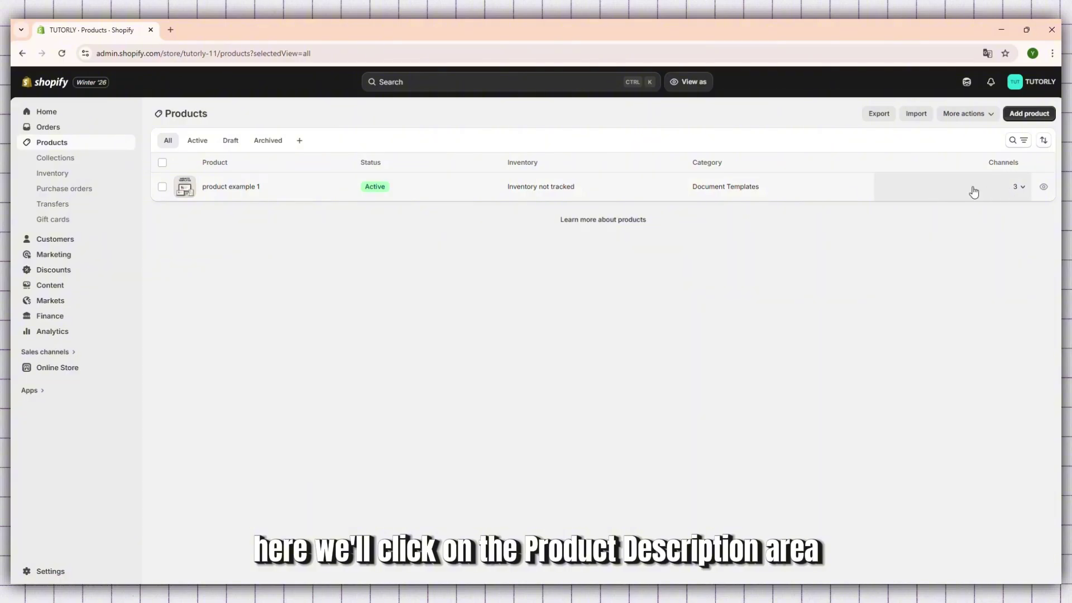
{"action": "left_click", "coordinate": [229, 187]}
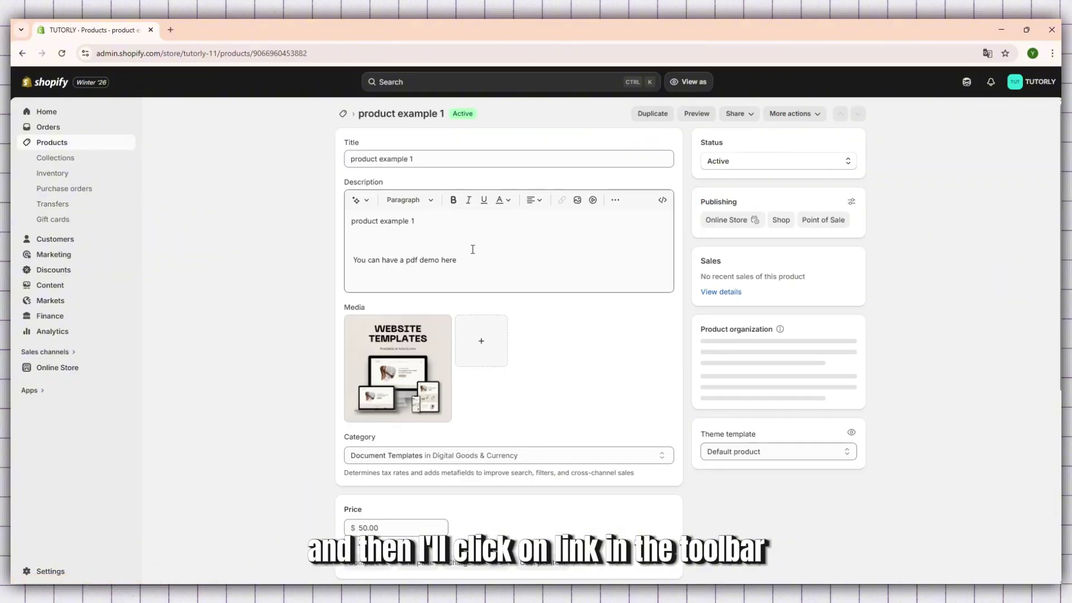
{"action": "left_click_drag", "start_coordinate": [476, 265], "coordinate": [441, 261]}
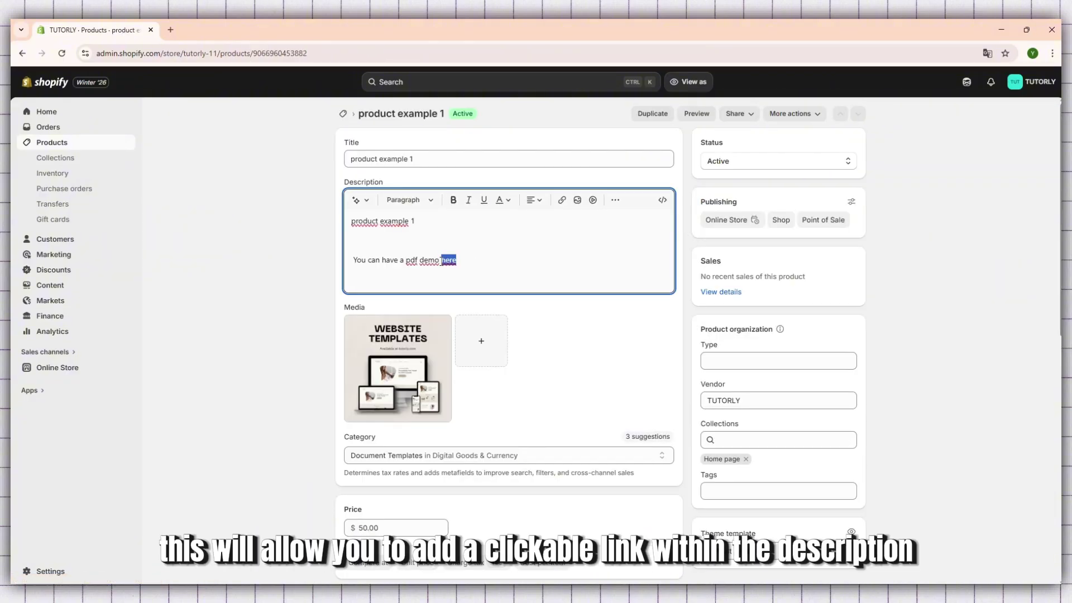
{"action": "left_click", "coordinate": [562, 201]}
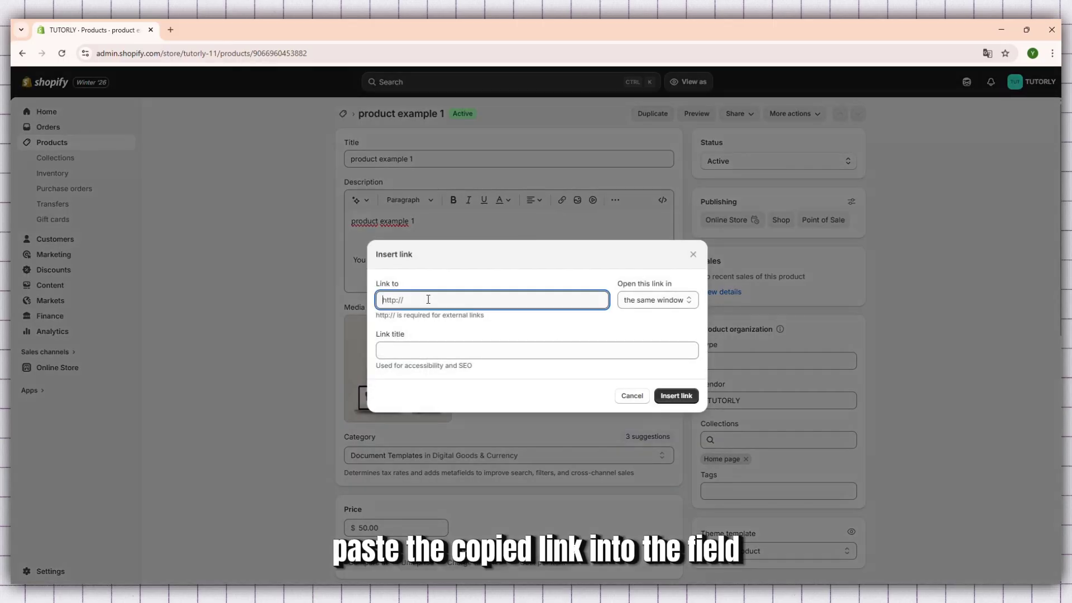
{"action": "key", "text": "ctrl+v"}
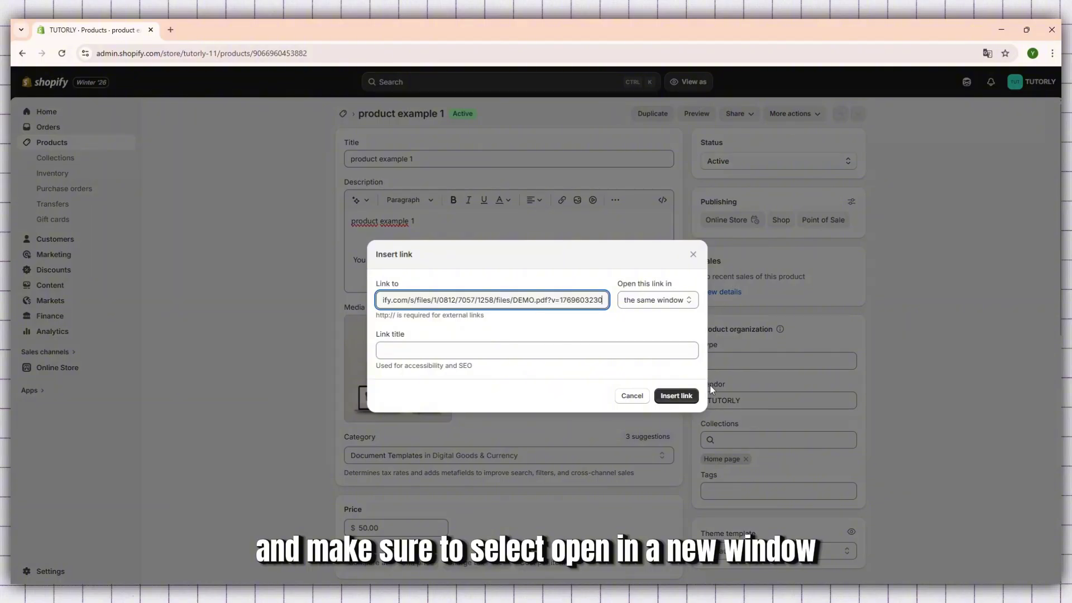
{"action": "left_click", "coordinate": [656, 300]}
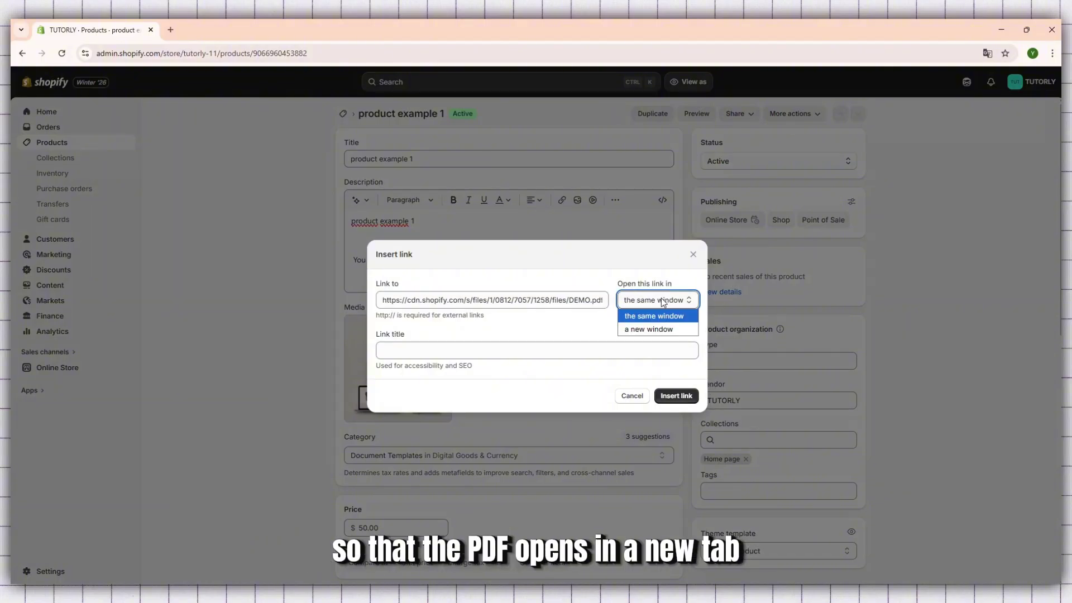
{"action": "left_click", "coordinate": [651, 331]}
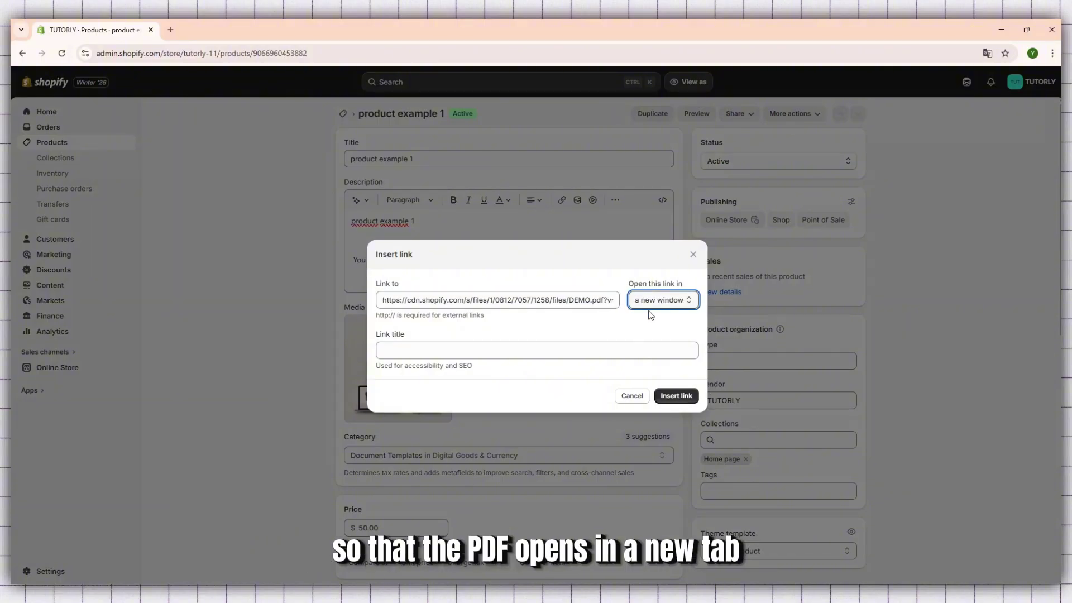
{"action": "left_click", "coordinate": [684, 398]}
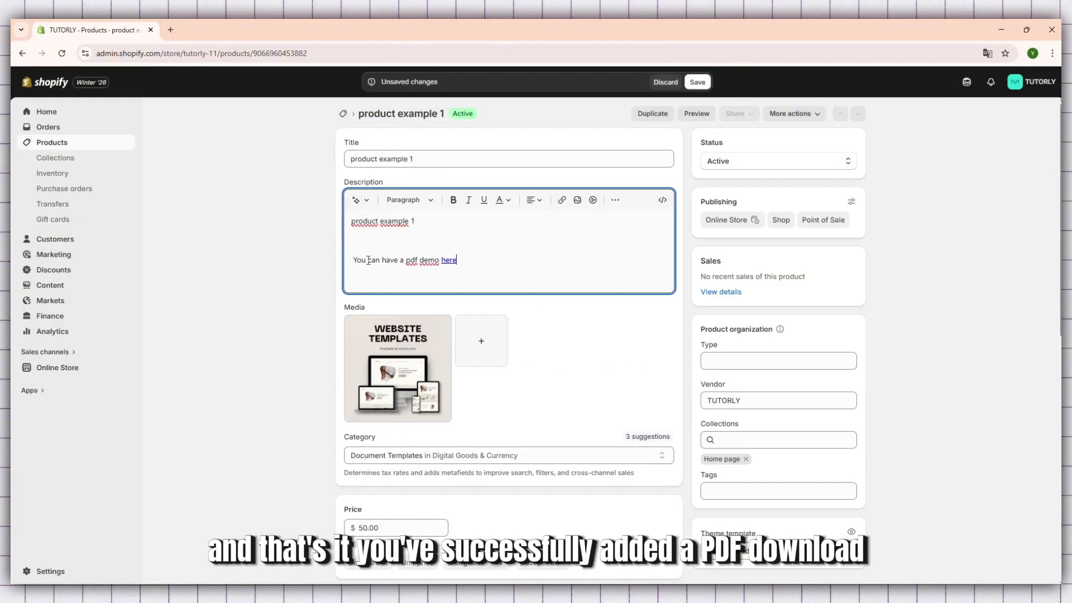
Step: Remove the blank line and leading space before "You can have a pdf demo here" and make that line bold
{"action": "key", "text": "BackSpace"}
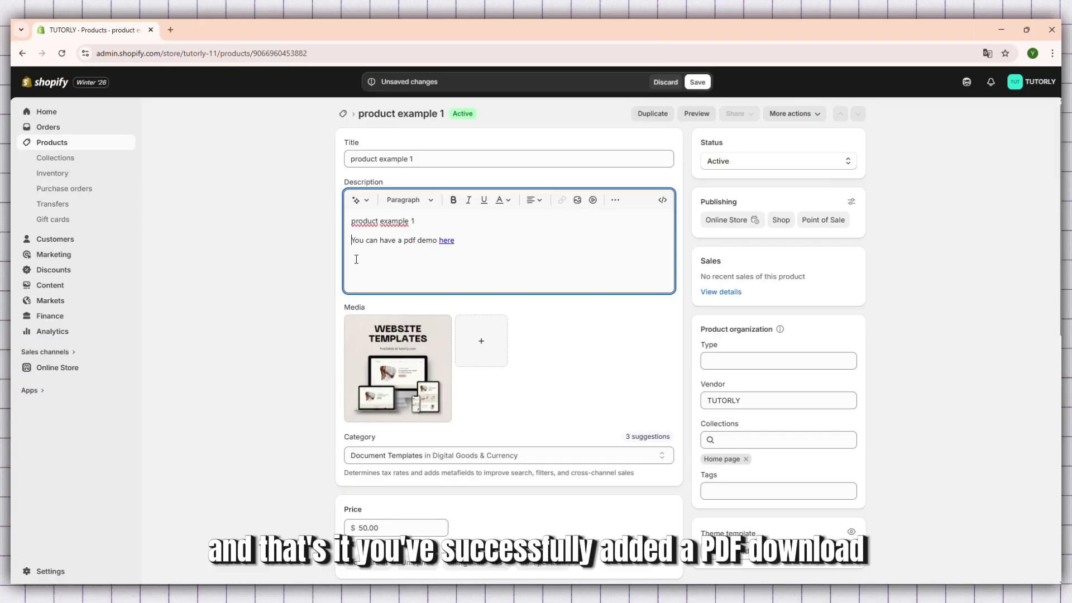
{"action": "left_click_drag", "start_coordinate": [464, 239], "coordinate": [331, 246]}
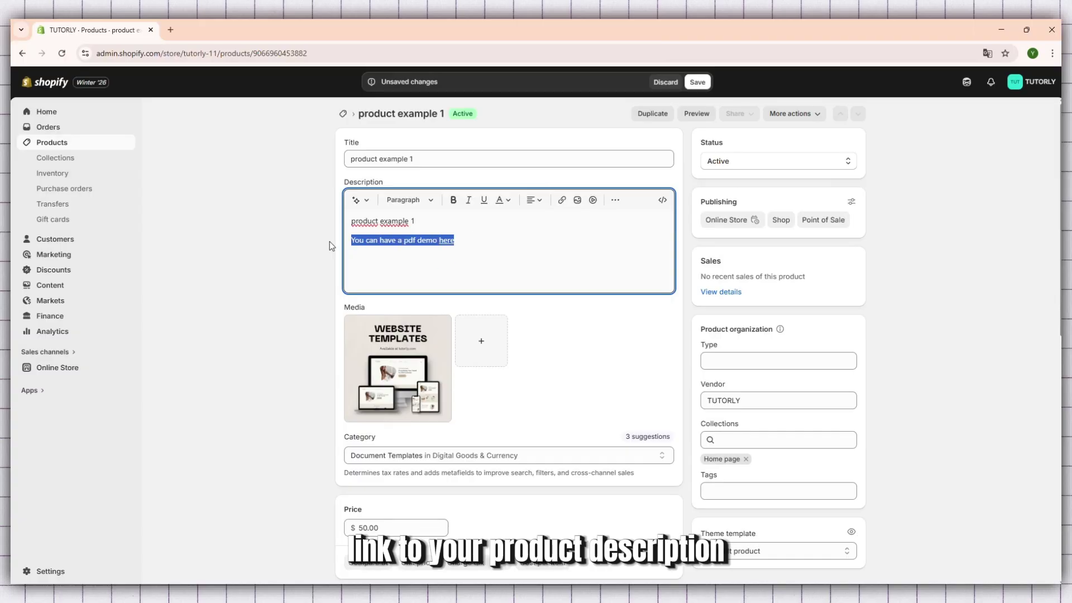
{"action": "left_click", "coordinate": [453, 200]}
{"action": "left_click", "coordinate": [479, 235]}
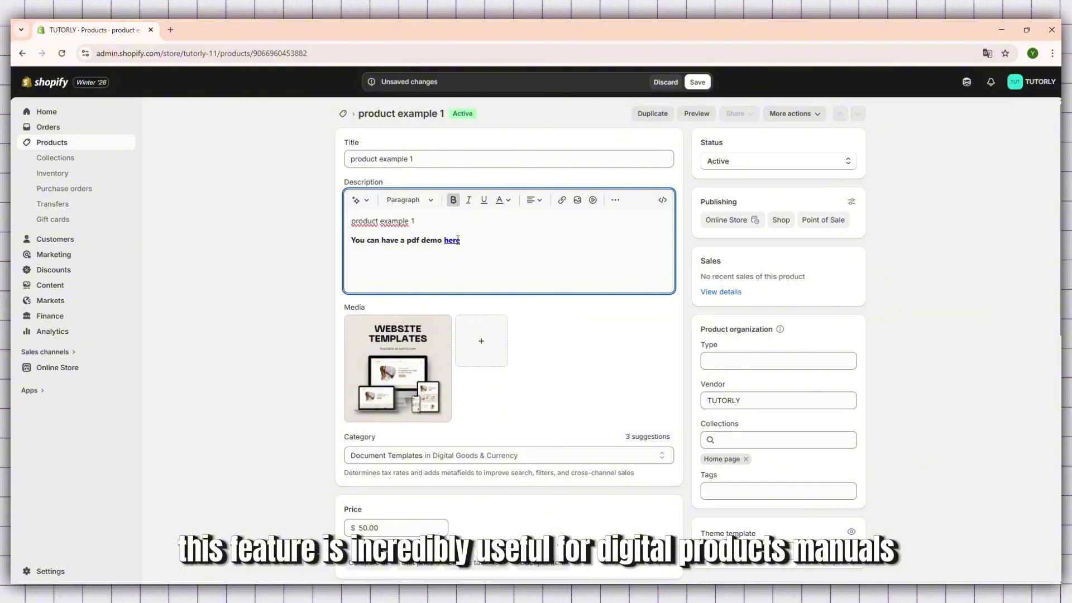
Step: Save the product with its edited description
{"action": "double_click", "coordinate": [458, 239]}
{"action": "left_click_drag", "start_coordinate": [479, 241], "coordinate": [333, 240]}
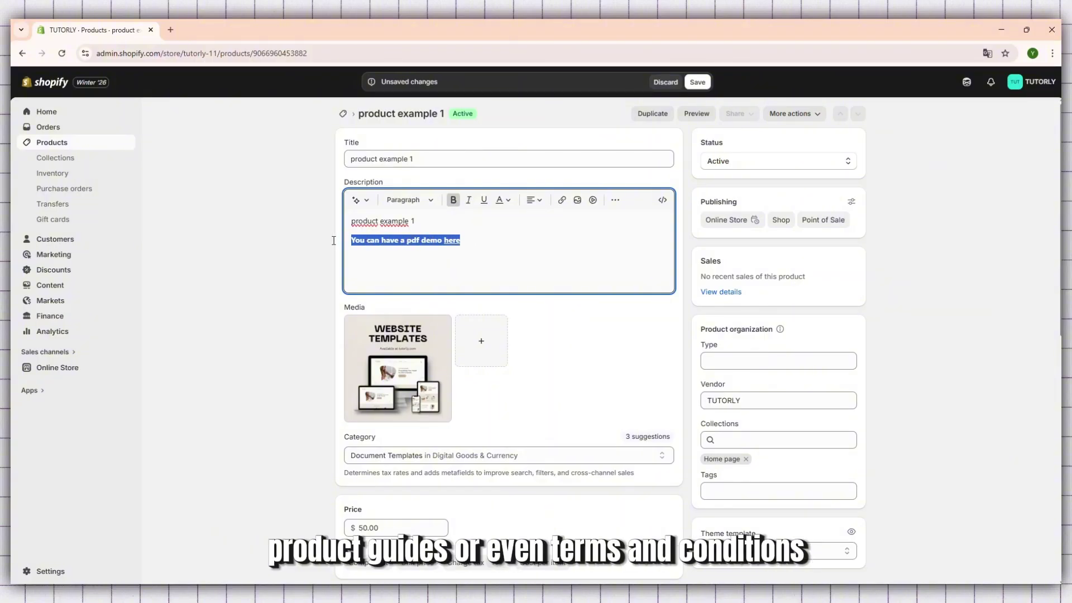
{"action": "left_click", "coordinate": [441, 225]}
{"action": "left_click", "coordinate": [697, 82]}
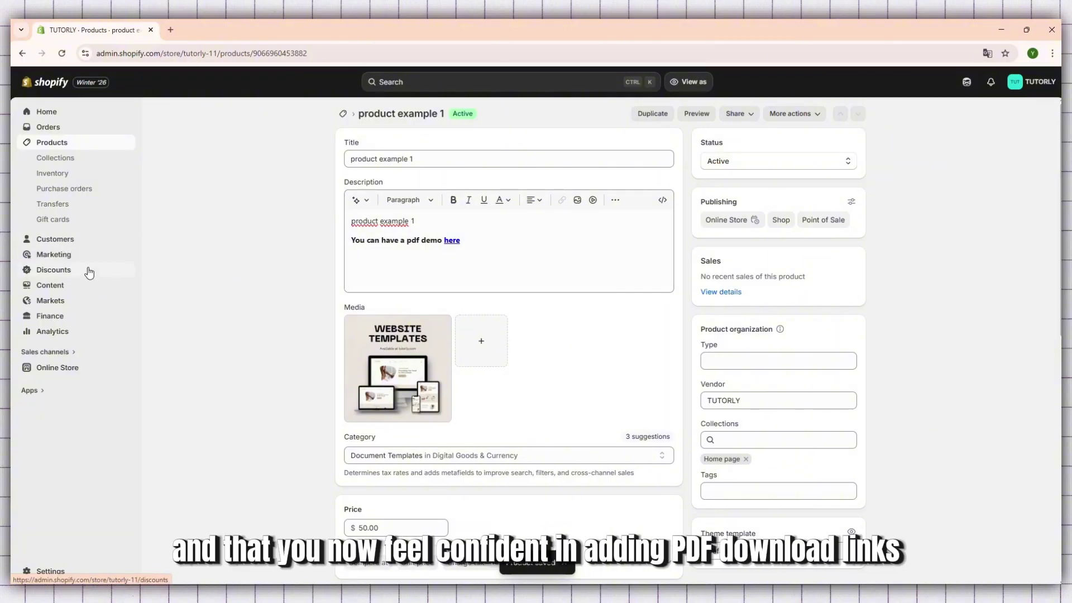
Step: Open the store's content files list to view the uploaded PDF
{"action": "left_click", "coordinate": [78, 284]}
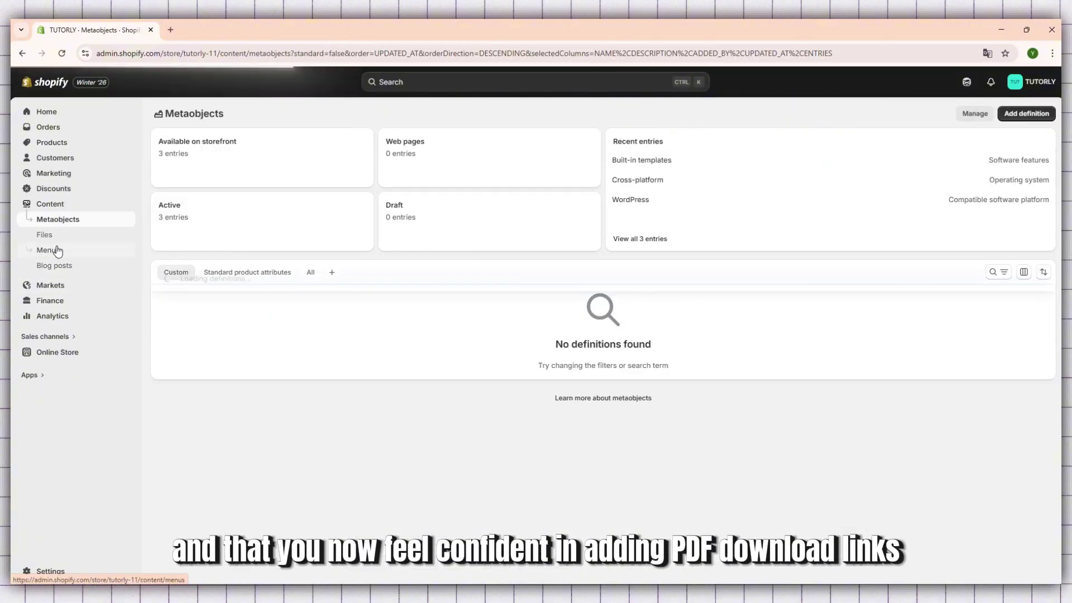
{"action": "left_click", "coordinate": [59, 239]}
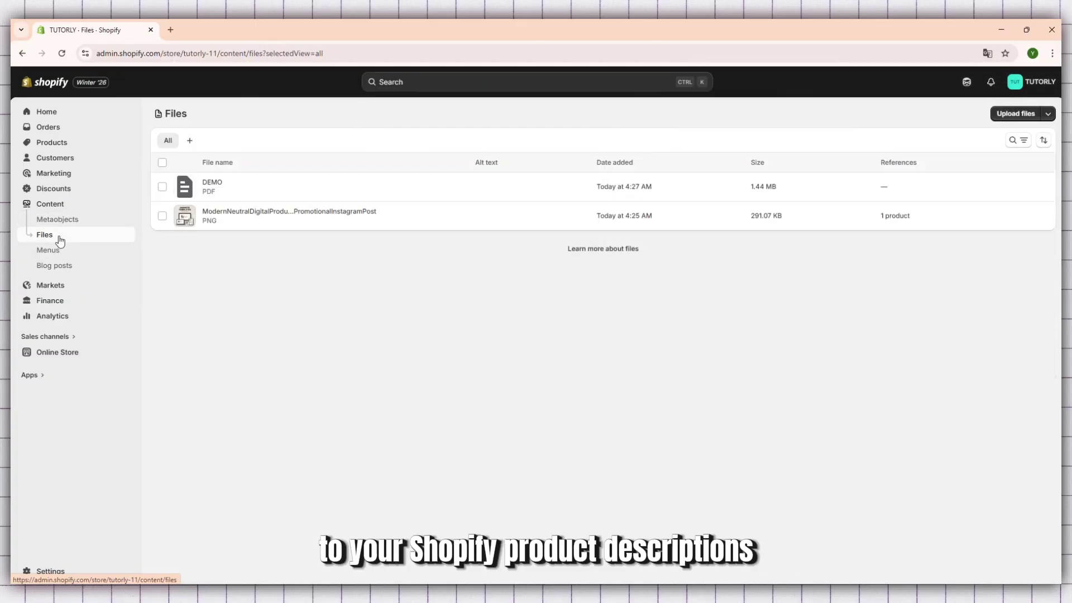